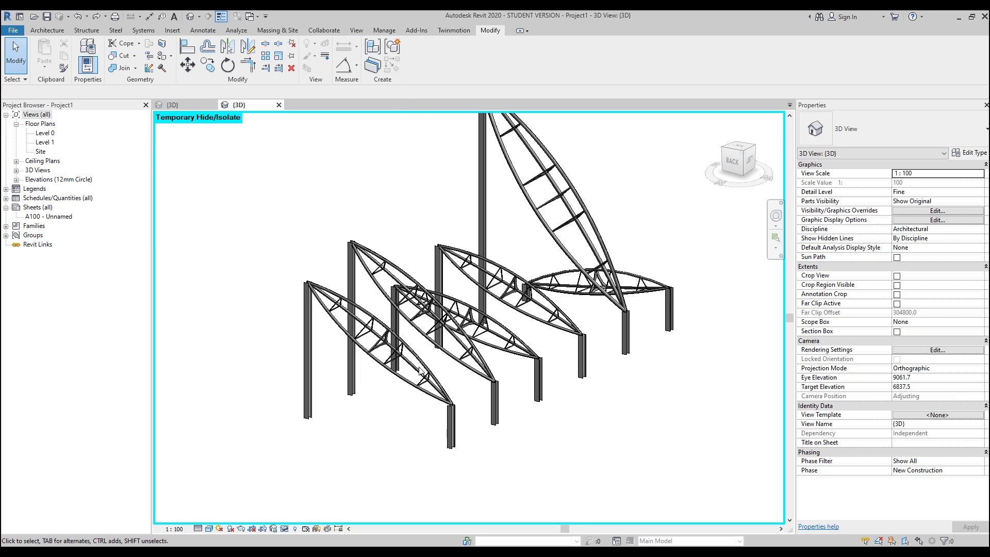
Step: Inspect the left truss and the column beneath it, then clear the selection
{"action": "left_click", "coordinate": [395, 380]}
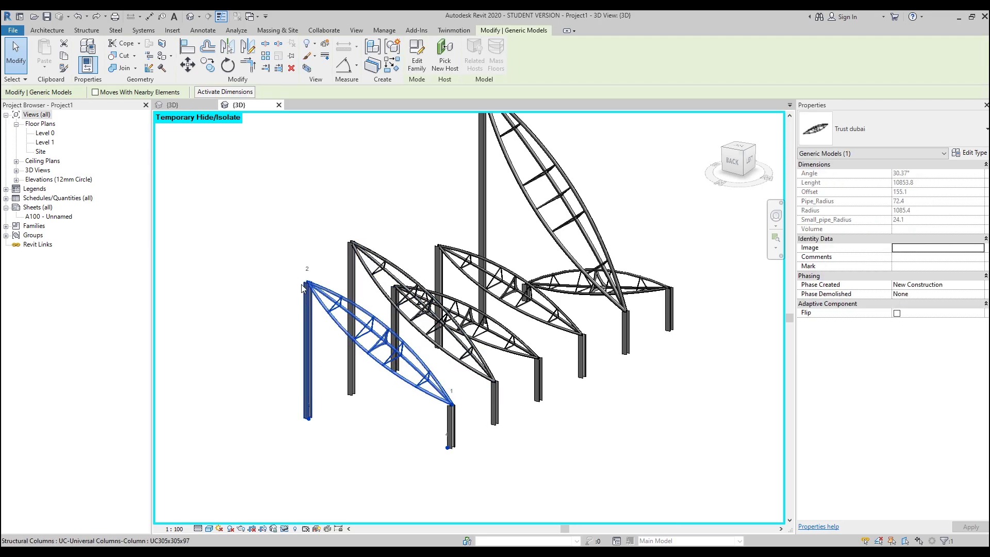
{"action": "left_click", "coordinate": [331, 490]}
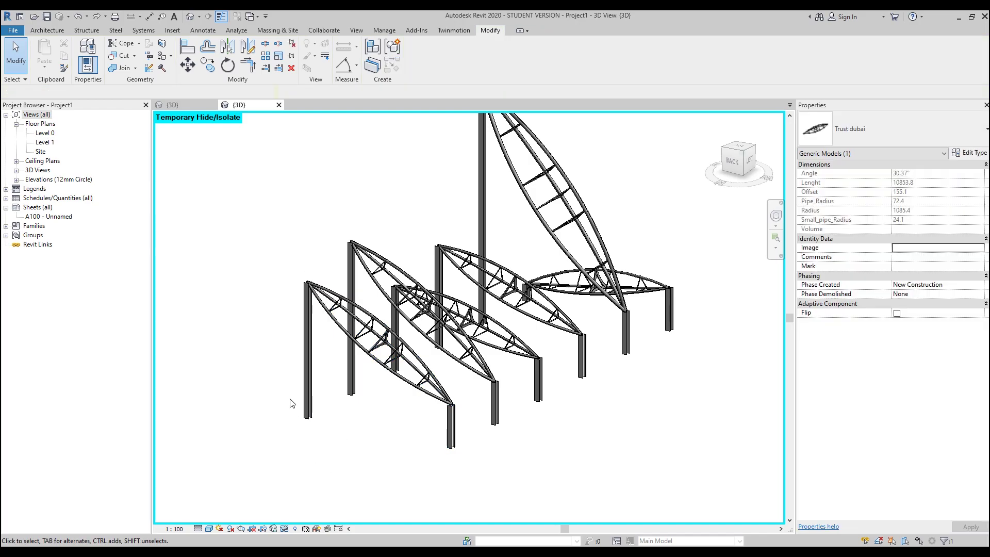
{"action": "left_click", "coordinate": [303, 408]}
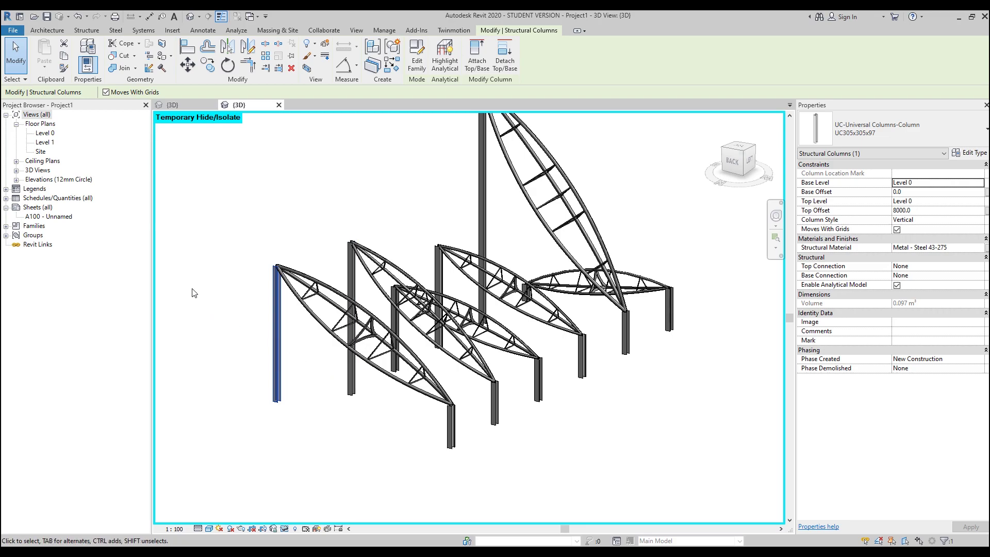
{"action": "left_click", "coordinate": [185, 256]}
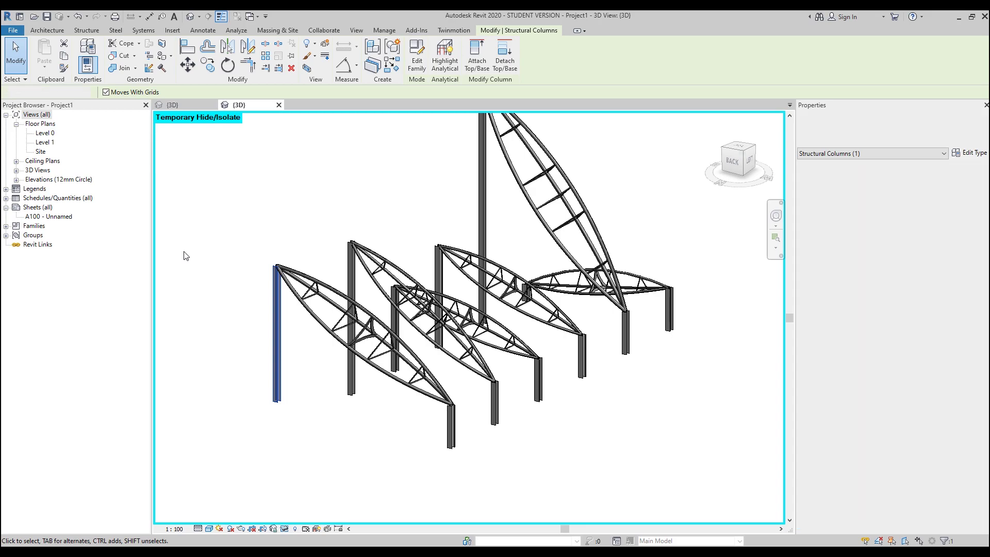
Step: Open the Generic Model Schedule and highlight the 14777-length truss in the 3D model
{"action": "left_click", "coordinate": [5, 198]}
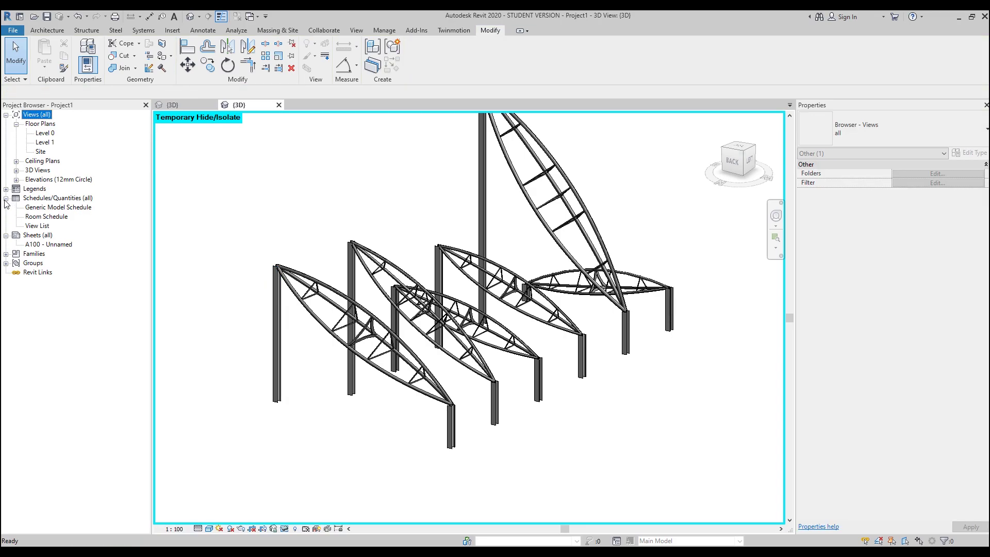
{"action": "double_click", "coordinate": [52, 208]}
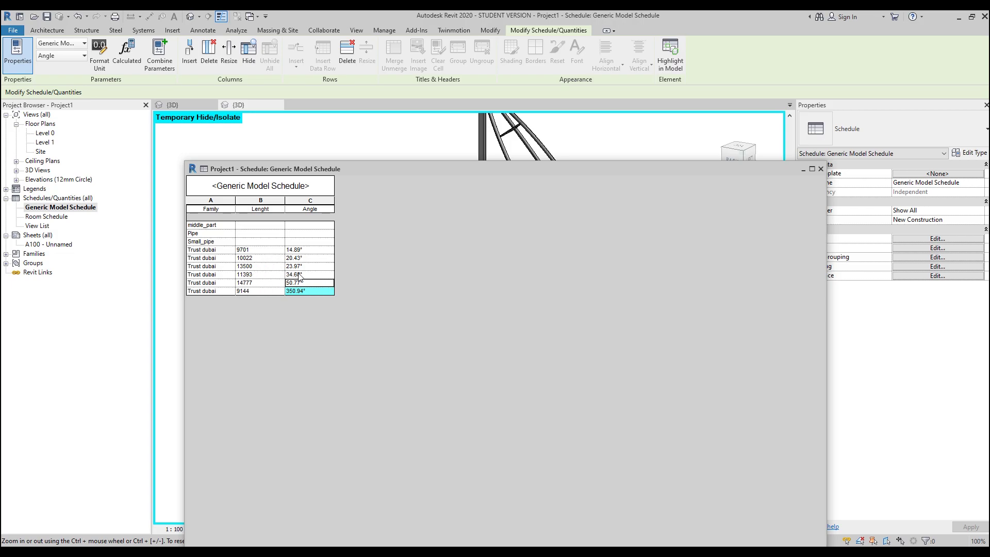
{"action": "left_click_drag", "start_coordinate": [279, 175], "coordinate": [323, 187]}
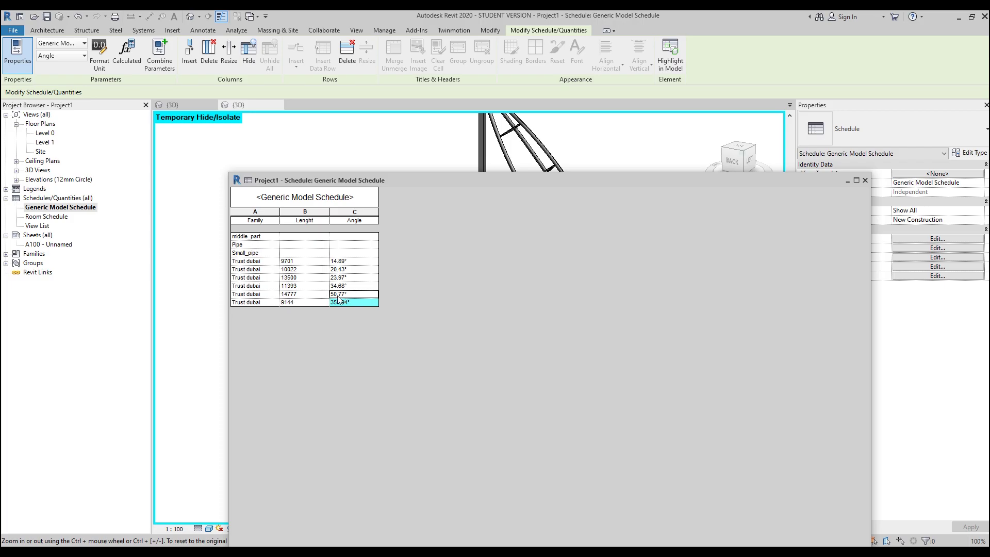
{"action": "left_click", "coordinate": [305, 294]}
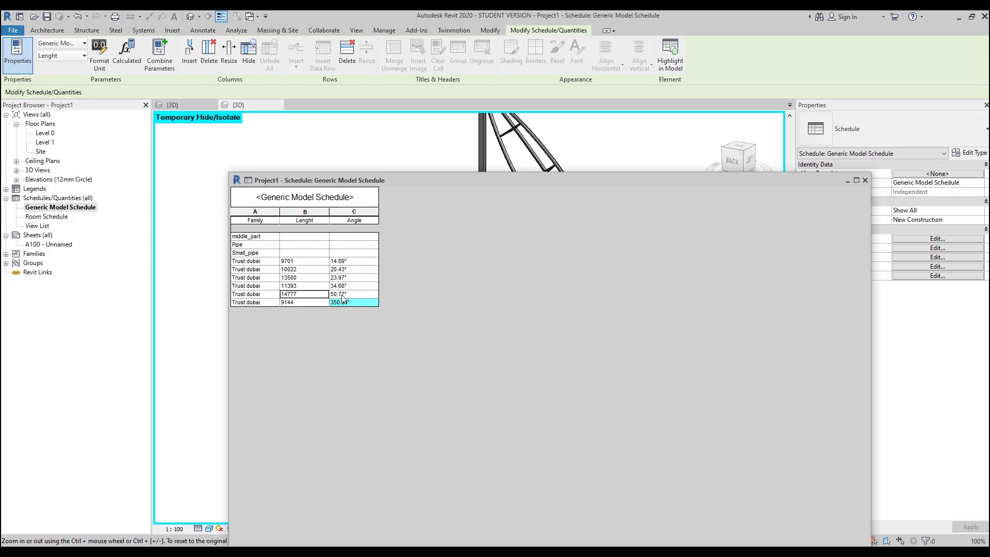
{"action": "left_click", "coordinate": [656, 54]}
{"action": "left_click", "coordinate": [548, 297]}
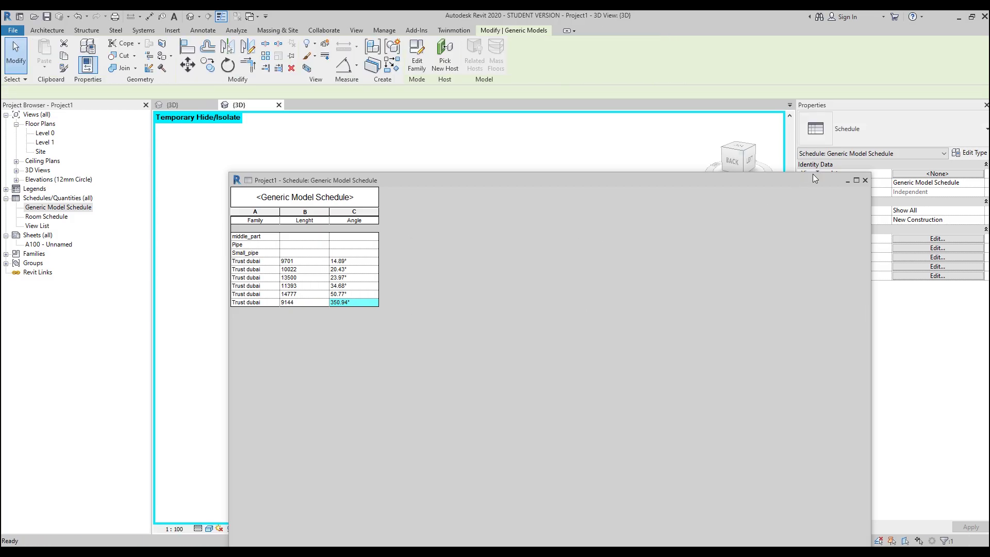
{"action": "left_click_drag", "start_coordinate": [776, 184], "coordinate": [499, 464]}
Step: Set the short column's Top Offset to 5000 and apply it
{"action": "scroll", "coordinate": [522, 378], "scroll_direction": "up", "scroll_amount": 3}
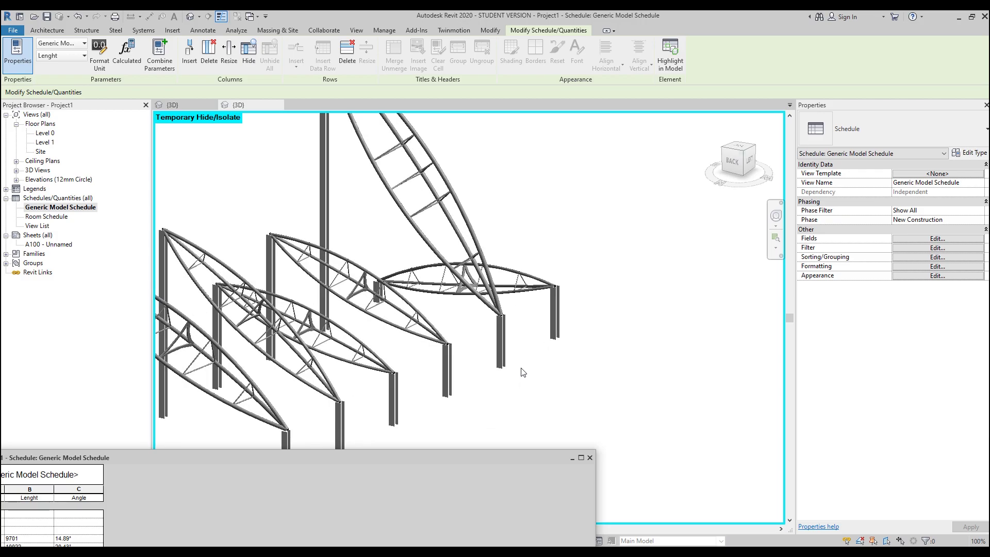
{"action": "left_click", "coordinate": [526, 371]}
{"action": "scroll", "coordinate": [534, 384], "scroll_direction": "up", "scroll_amount": 1}
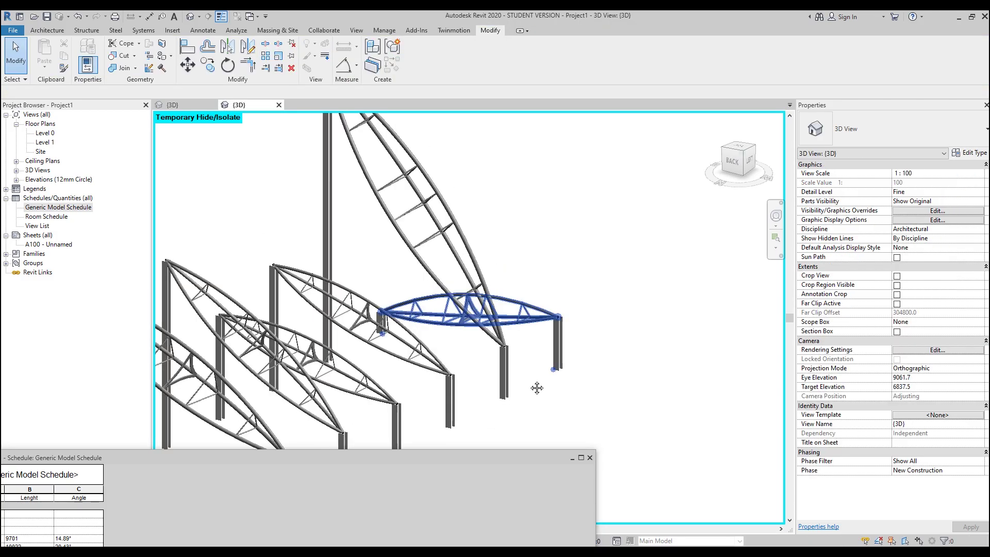
{"action": "left_click", "coordinate": [512, 376]}
{"action": "scroll", "coordinate": [531, 367], "scroll_direction": "down", "scroll_amount": 1}
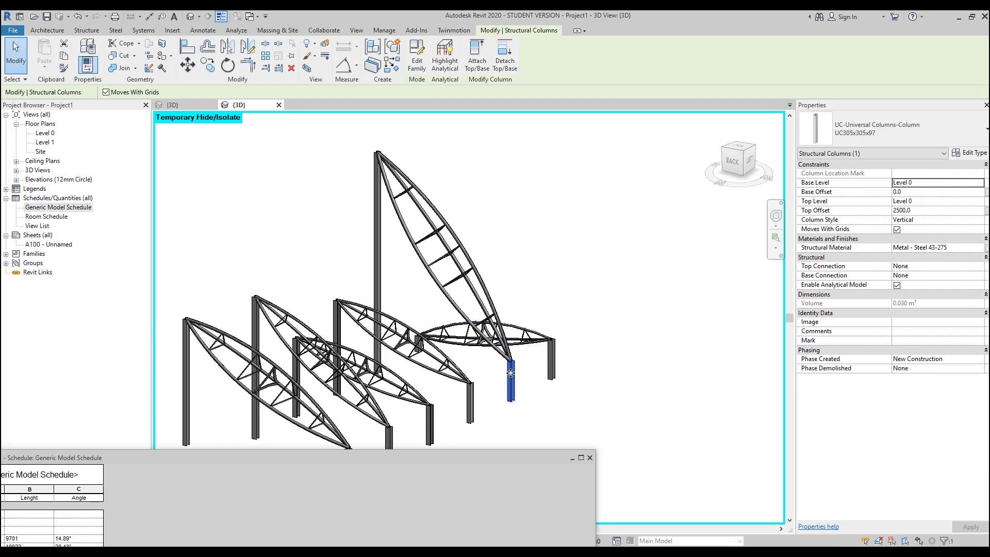
{"action": "left_click", "coordinate": [935, 210]}
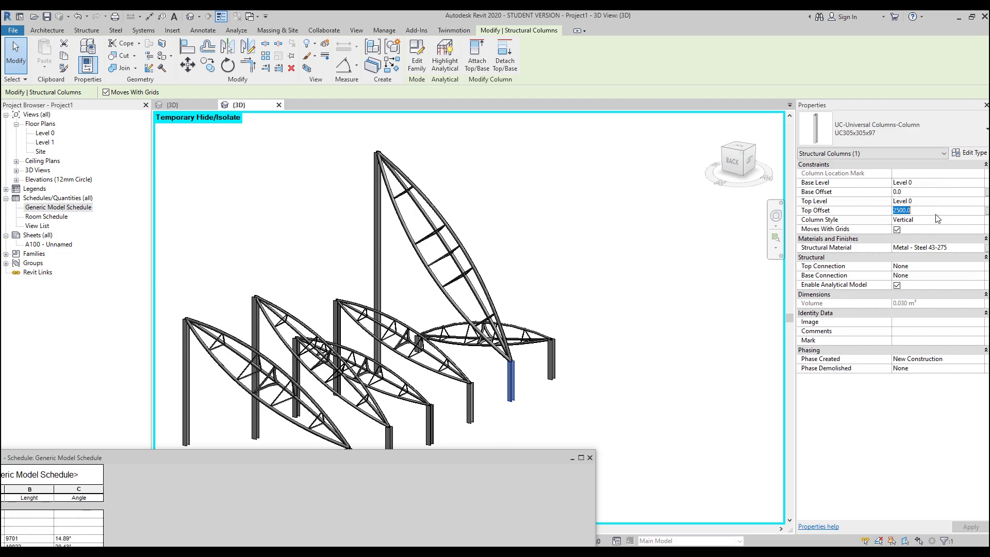
{"action": "type", "text": "5000"}
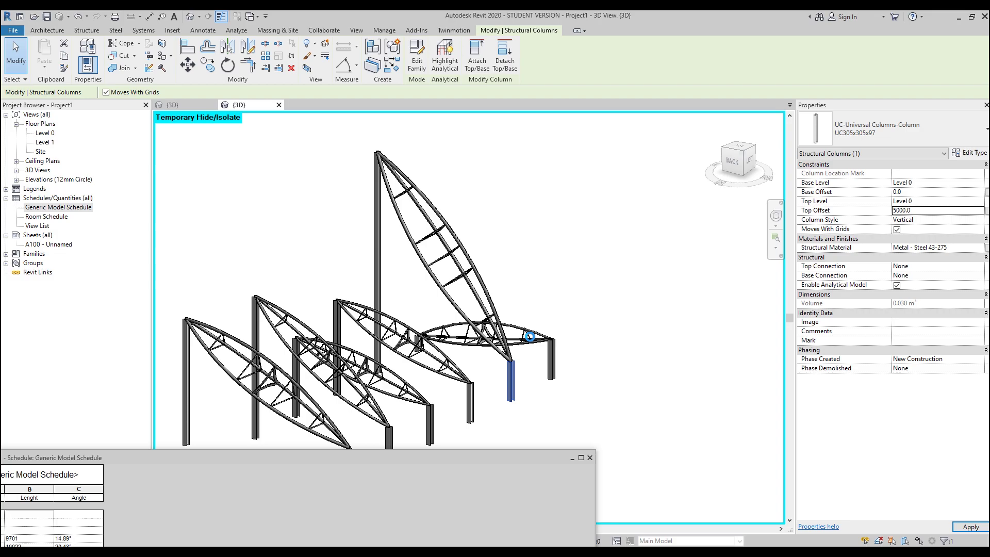
{"action": "left_click", "coordinate": [384, 446]}
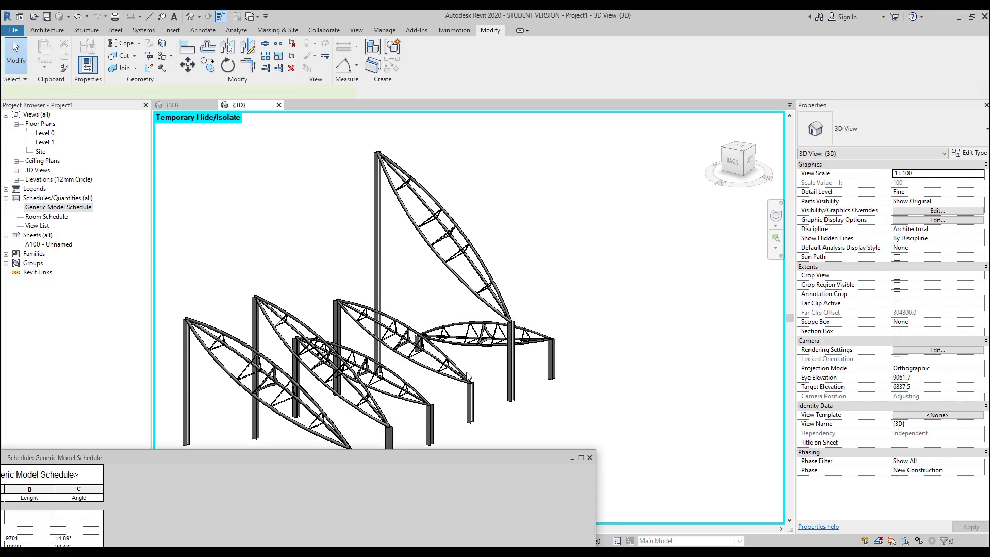
{"action": "left_click_drag", "start_coordinate": [384, 456], "coordinate": [927, 175]}
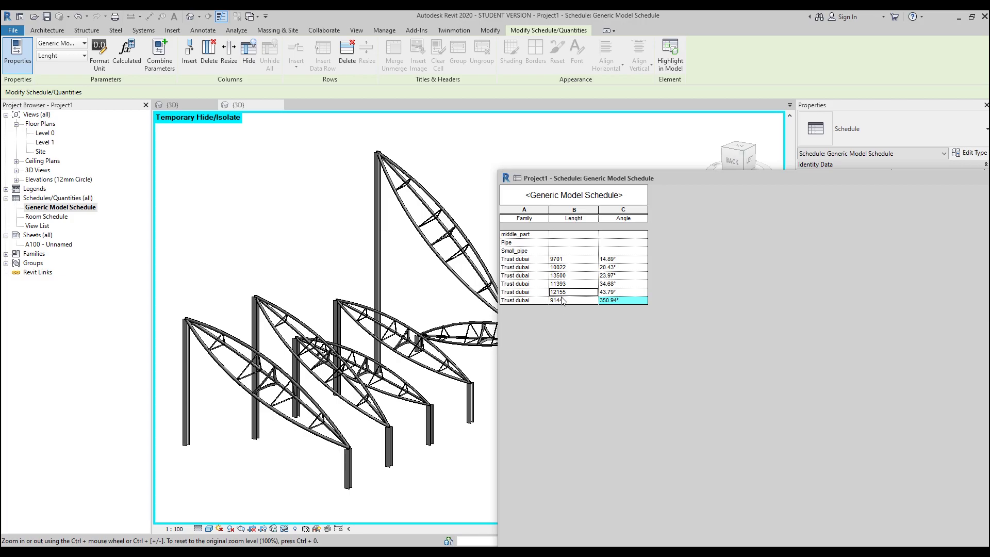
{"action": "left_click_drag", "start_coordinate": [668, 177], "coordinate": [353, 190]}
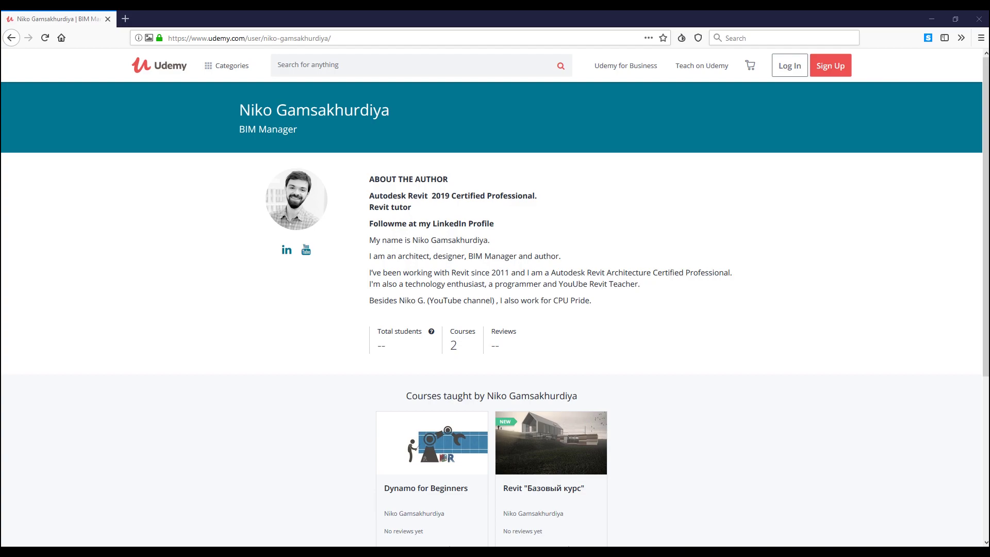
{"action": "scroll", "coordinate": [675, 346], "scroll_direction": "down", "scroll_amount": 1}
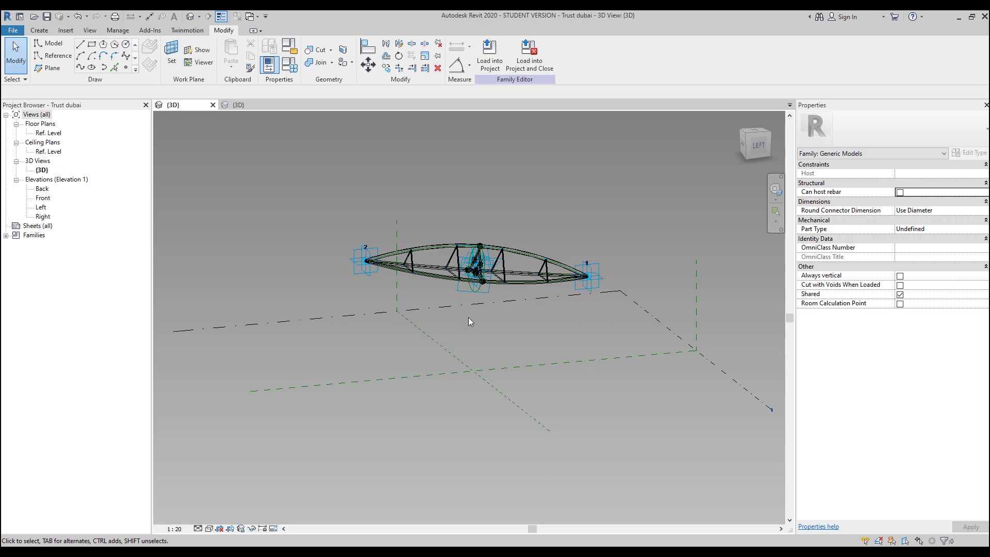
Step: Set the Center (Left/Right) reference plane as the work plane and view the family from the left
{"action": "middle_click_drag", "start_coordinate": [495, 342], "coordinate": [476, 351], "text": "shift"}
{"action": "scroll", "coordinate": [472, 327], "scroll_direction": "up", "scroll_amount": 3}
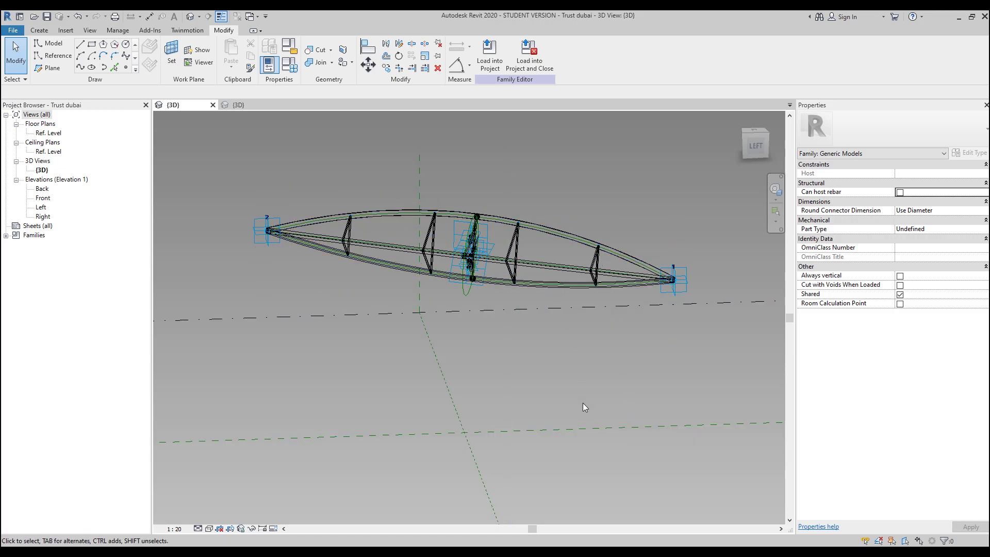
{"action": "mouse_move", "coordinate": [584, 407]}
{"action": "middle_mouse_down", "text": "shift"}
{"action": "mouse_move", "coordinate": [621, 397]}
{"action": "mouse_move", "coordinate": [588, 410]}
{"action": "mouse_move", "coordinate": [592, 387]}
{"action": "mouse_move", "coordinate": [592, 398]}
{"action": "middle_mouse_up", "text": "shift"}
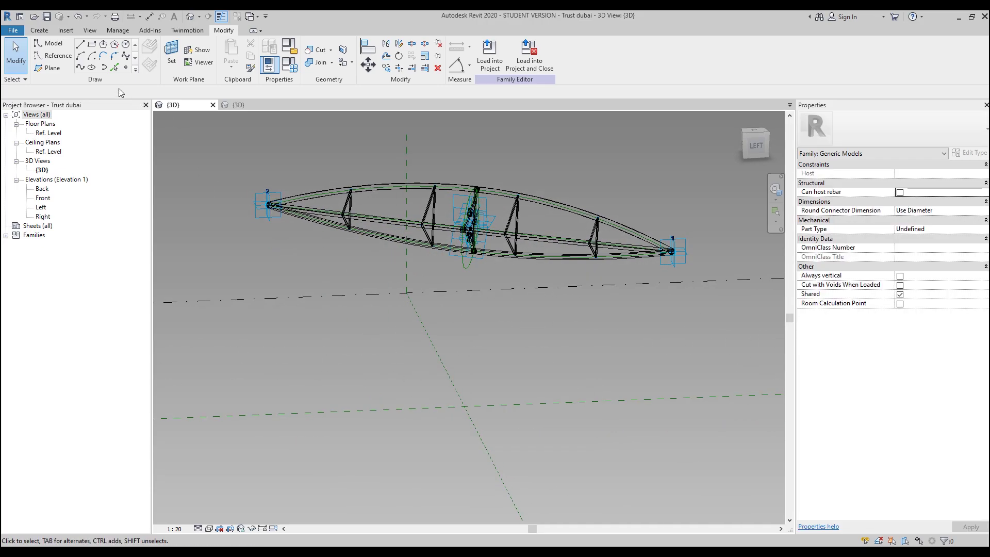
{"action": "left_click", "coordinate": [172, 53]}
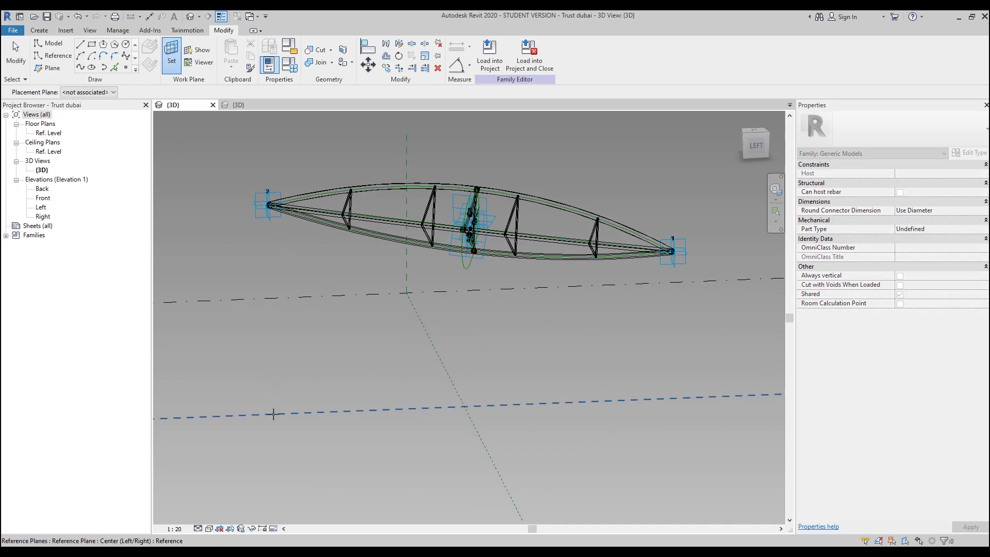
{"action": "left_click", "coordinate": [273, 414]}
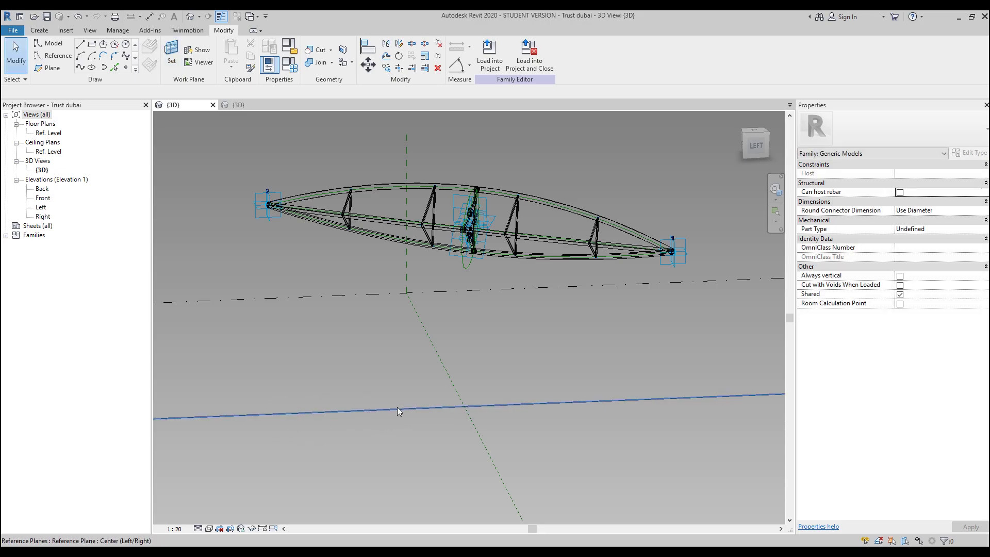
{"action": "scroll", "coordinate": [397, 406], "scroll_direction": "down", "scroll_amount": 5}
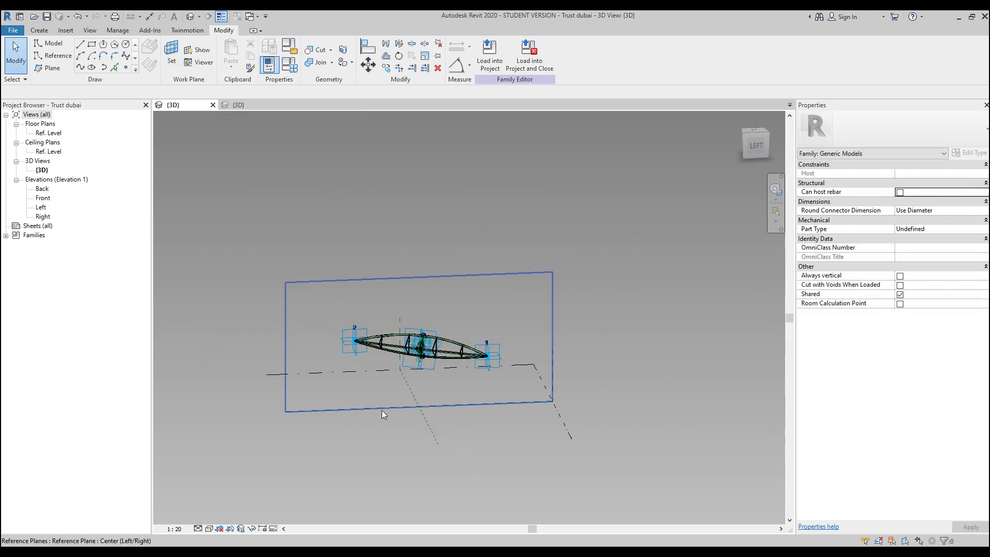
{"action": "scroll", "coordinate": [381, 411], "scroll_direction": "up", "scroll_amount": 4}
{"action": "left_click", "coordinate": [751, 154]}
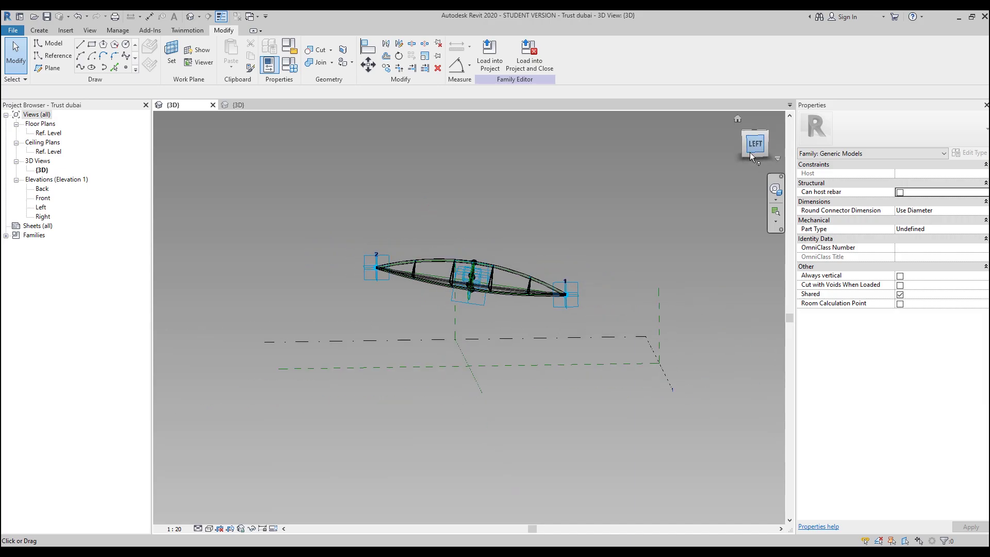
Step: Place two reference points on Ref. Level below the truss ends
{"action": "left_click", "coordinate": [125, 67]}
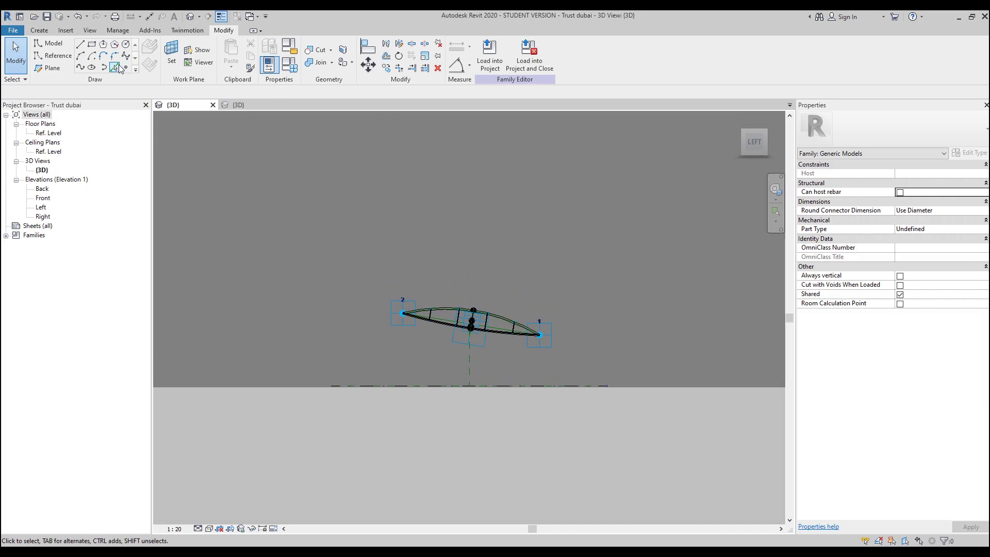
{"action": "left_click", "coordinate": [405, 386]}
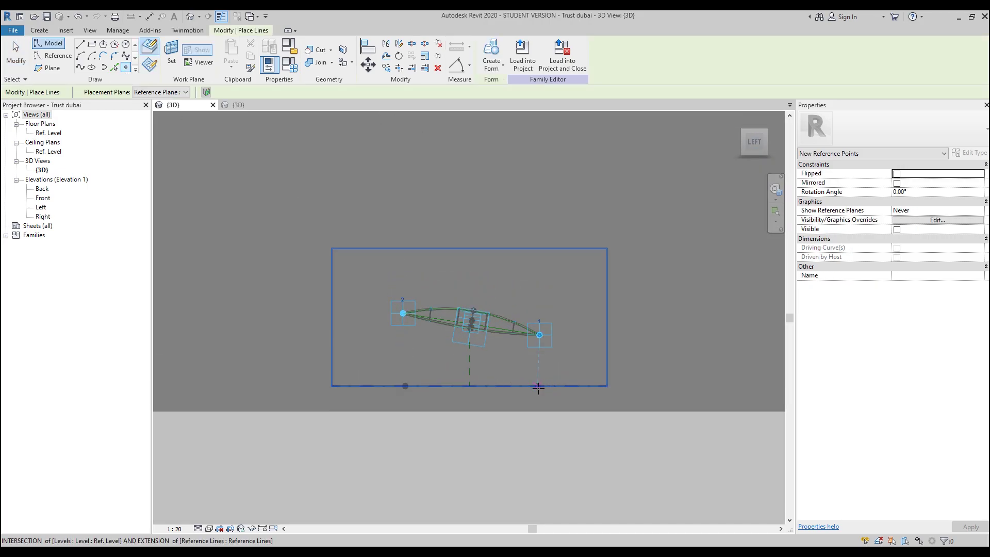
{"action": "left_click", "coordinate": [537, 385]}
{"action": "key", "text": "Escape"}
{"action": "key", "text": "Escape"}
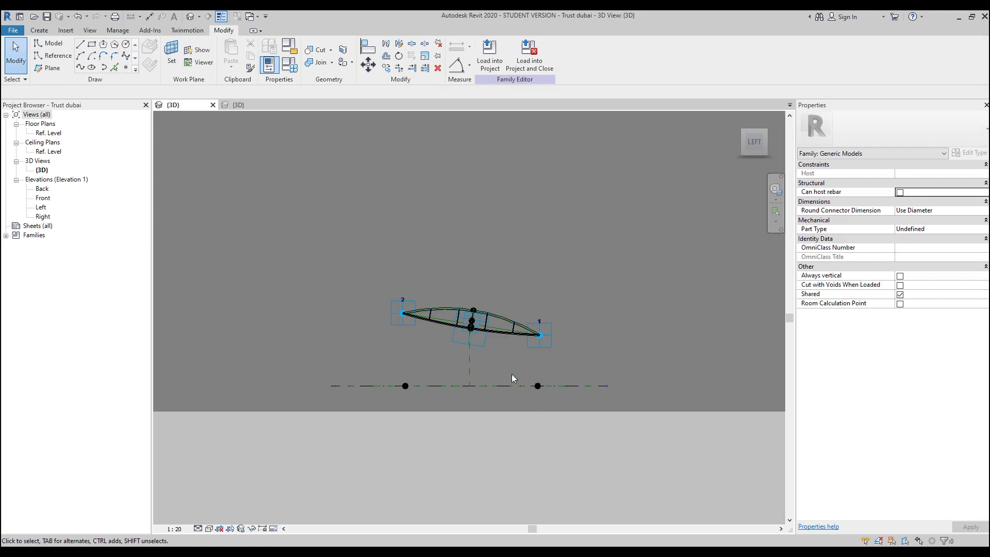
{"action": "middle_click_drag", "start_coordinate": [511, 373], "coordinate": [558, 440], "text": "shift"}
Step: Make the two new reference points adaptive
{"action": "left_click_drag", "start_coordinate": [381, 358], "coordinate": [544, 426]}
{"action": "left_click", "coordinate": [554, 54]}
{"action": "scroll", "coordinate": [524, 400], "scroll_direction": "up", "scroll_amount": 2}
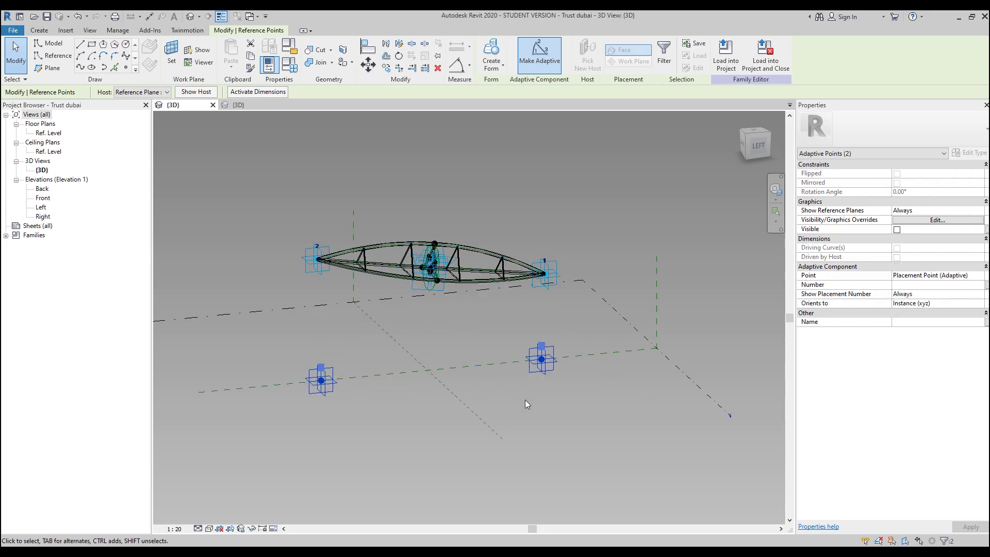
{"action": "scroll", "coordinate": [524, 400], "scroll_direction": "up", "scroll_amount": 2}
{"action": "left_click", "coordinate": [525, 398]}
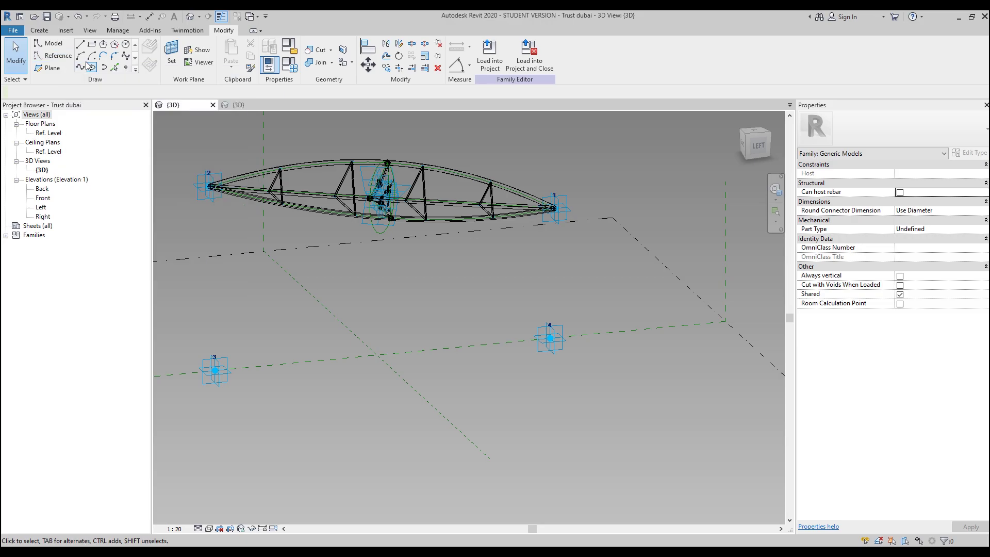
Step: Draw a reference line from adaptive point 3 to point 4
{"action": "left_click", "coordinate": [53, 55]}
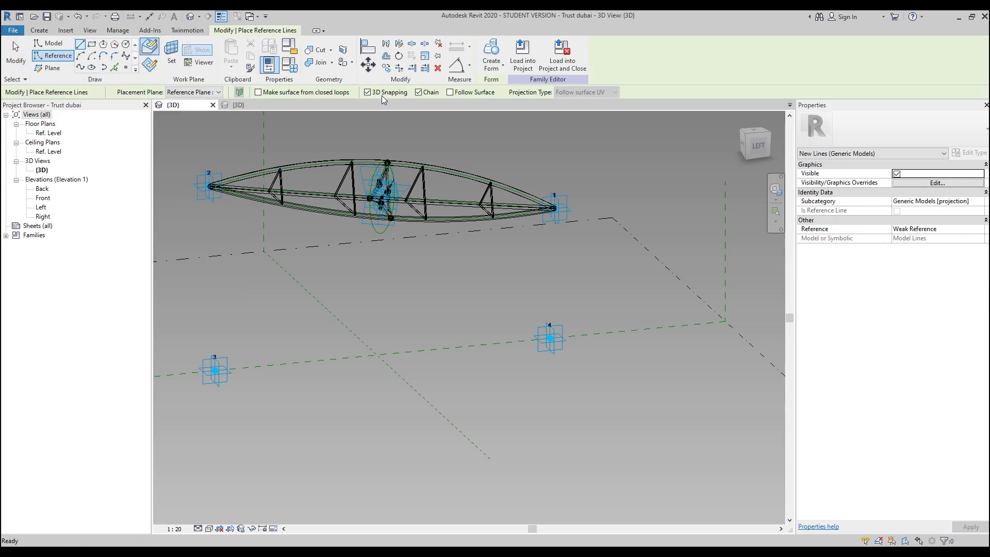
{"action": "left_click", "coordinate": [214, 370]}
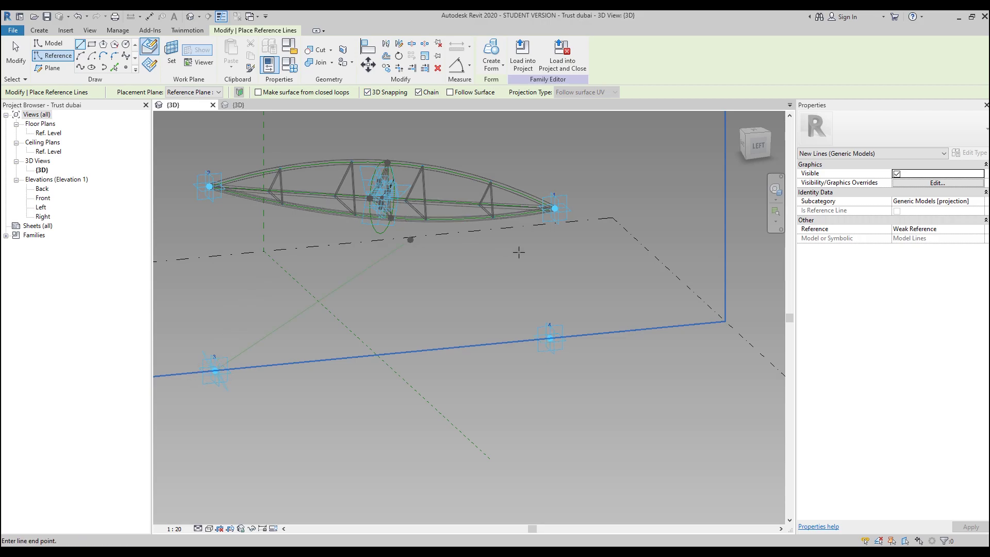
{"action": "left_click", "coordinate": [549, 338]}
{"action": "key", "text": "Escape"}
{"action": "key", "text": "Escape"}
{"action": "middle_click_drag", "start_coordinate": [487, 350], "coordinate": [560, 375], "text": "shift"}
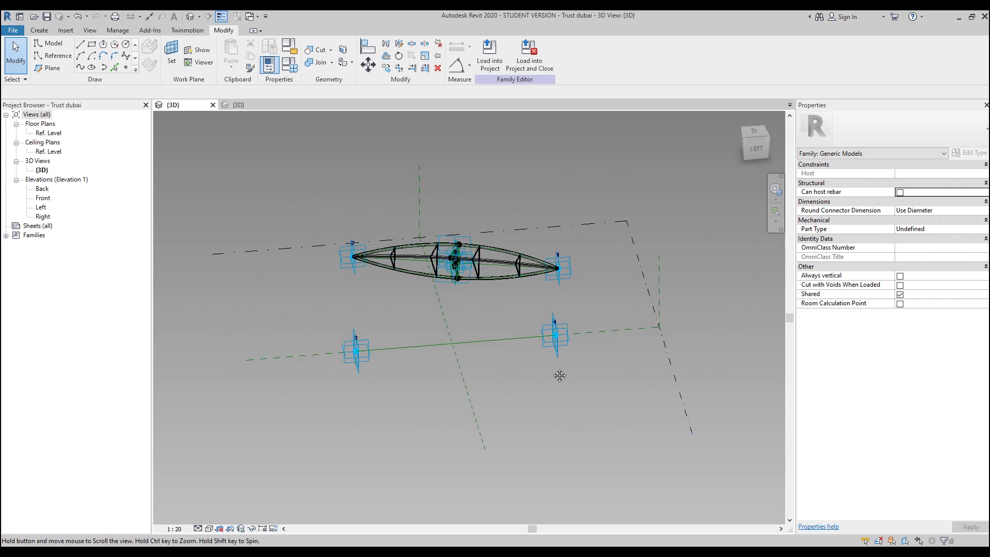
{"action": "scroll", "coordinate": [469, 357], "scroll_direction": "up", "scroll_amount": 3}
{"action": "mouse_move", "coordinate": [469, 357]}
{"action": "middle_mouse_down", "text": "shift"}
{"action": "mouse_move", "coordinate": [550, 354]}
{"action": "mouse_move", "coordinate": [476, 356]}
{"action": "middle_mouse_up", "text": "shift"}
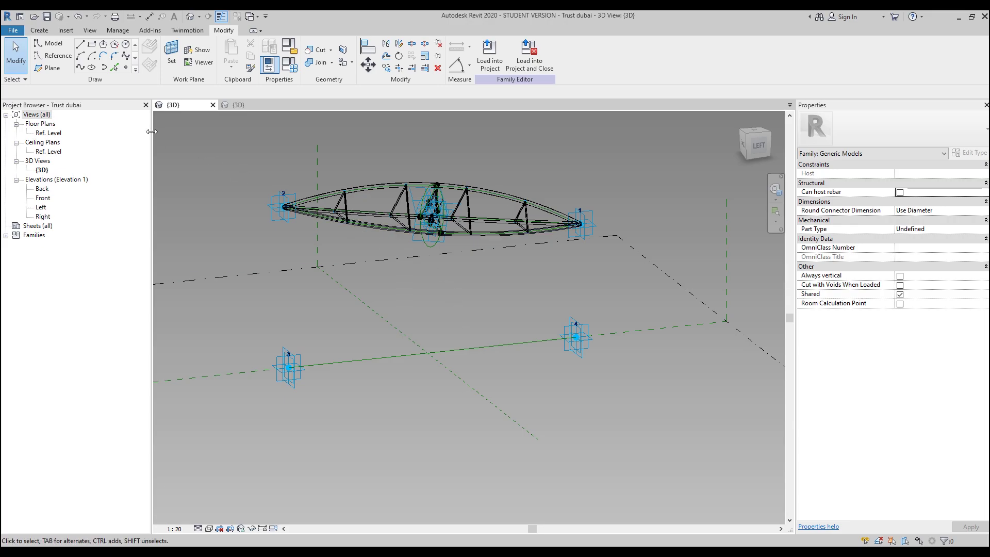
Step: Place a 9.07° angular dimension between the truss line and the lower reference line, then select it
{"action": "left_click", "coordinate": [461, 66]}
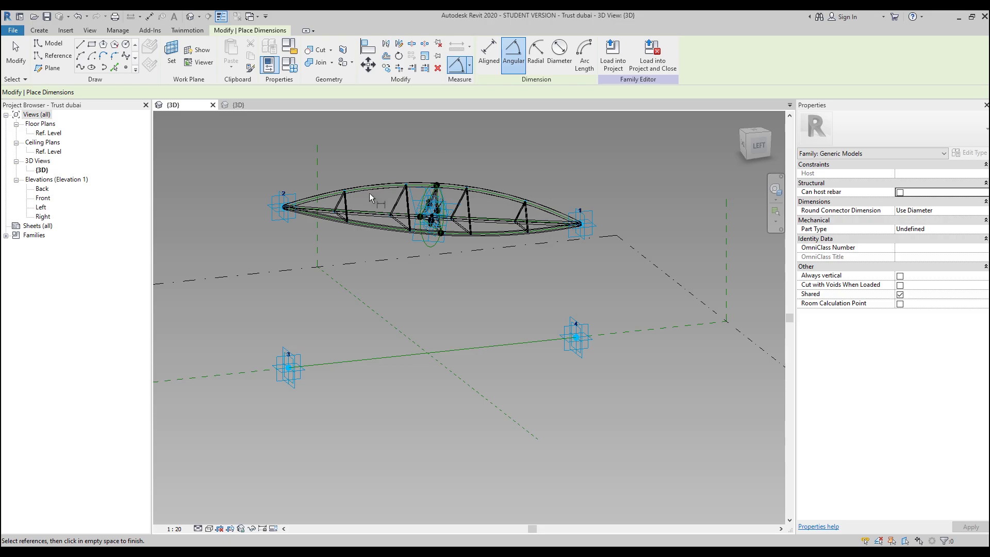
{"action": "middle_click_drag", "start_coordinate": [366, 190], "coordinate": [371, 221], "text": "shift"}
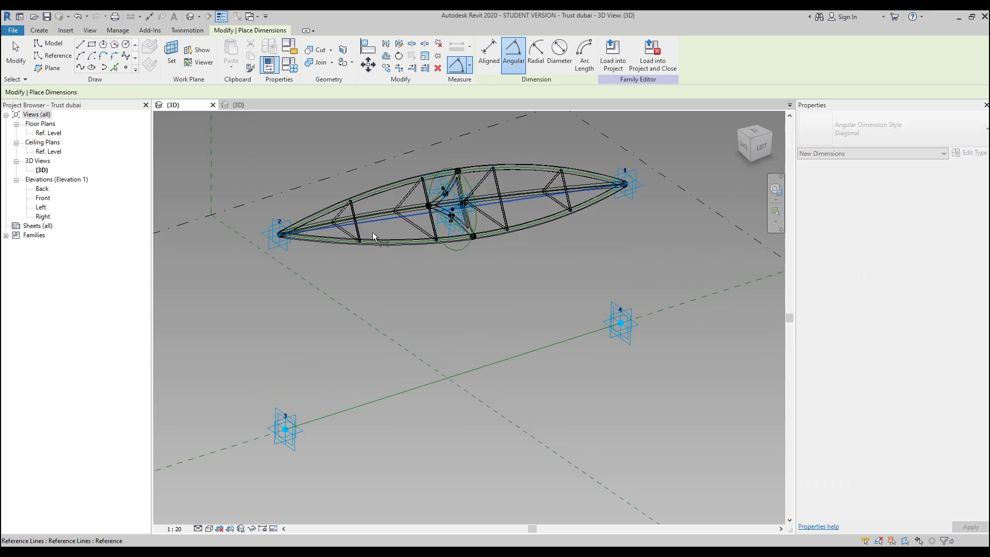
{"action": "left_click", "coordinate": [441, 299]}
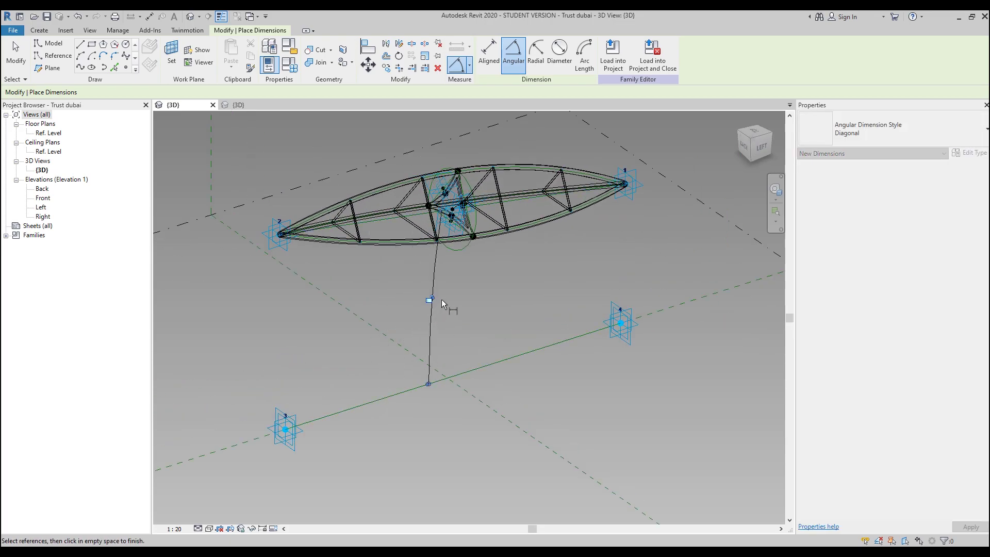
{"action": "scroll", "coordinate": [435, 304], "scroll_direction": "up", "scroll_amount": 4}
{"action": "key", "text": "Escape"}
{"action": "key", "text": "Escape"}
{"action": "scroll", "coordinate": [421, 310], "scroll_direction": "up", "scroll_amount": 2}
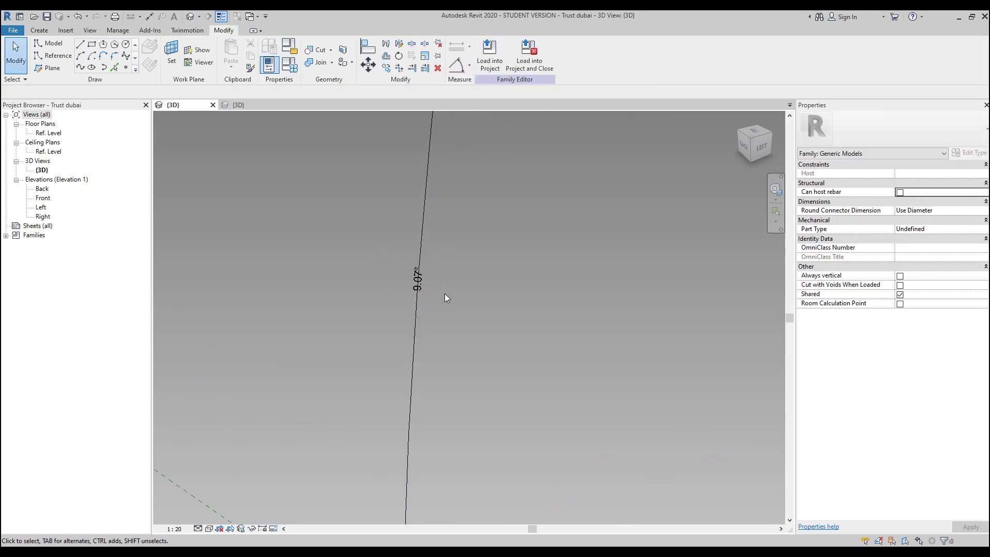
{"action": "scroll", "coordinate": [443, 292], "scroll_direction": "down", "scroll_amount": 6}
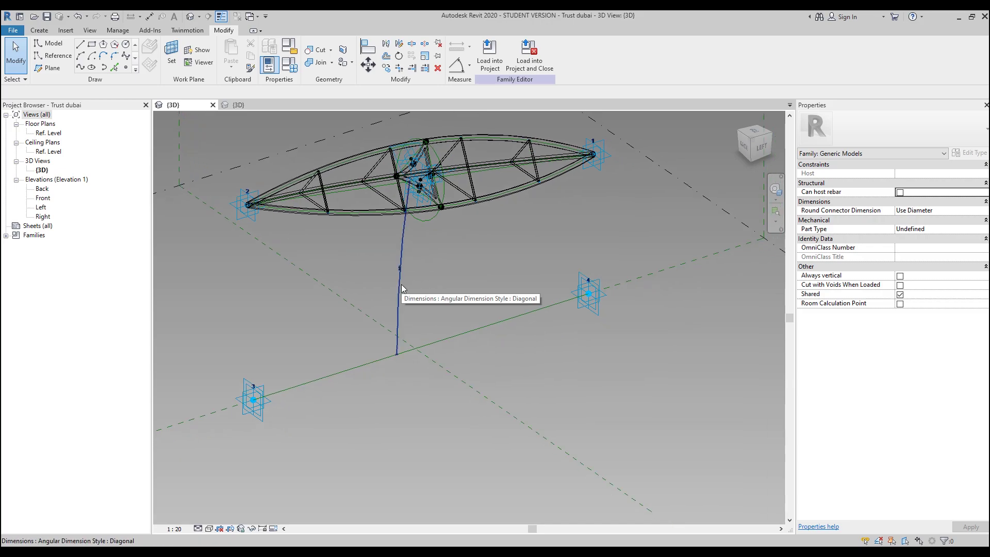
{"action": "left_click", "coordinate": [401, 283]}
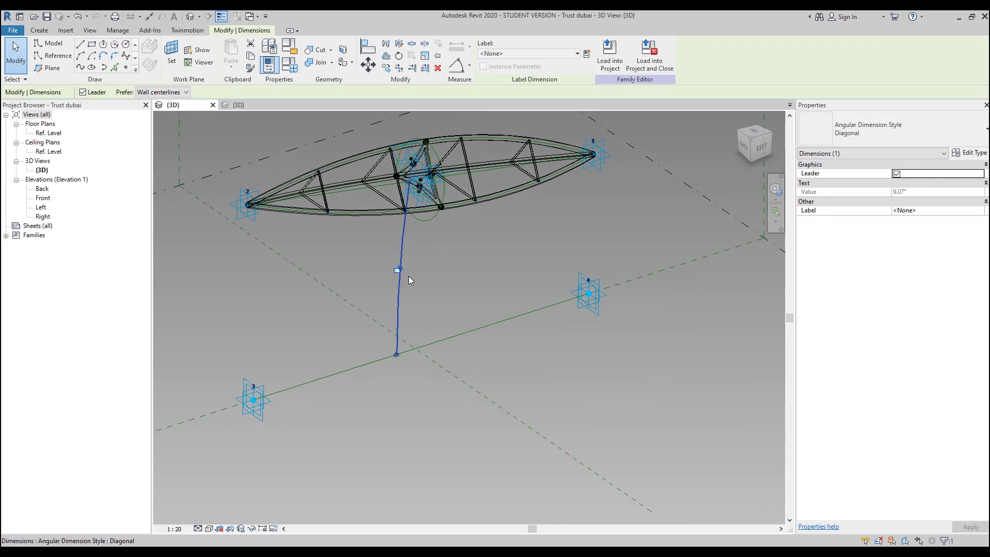
Step: Set up a shared, instance, reporting parameter for the angle label and browse the shared parameters
{"action": "left_click", "coordinate": [587, 54]}
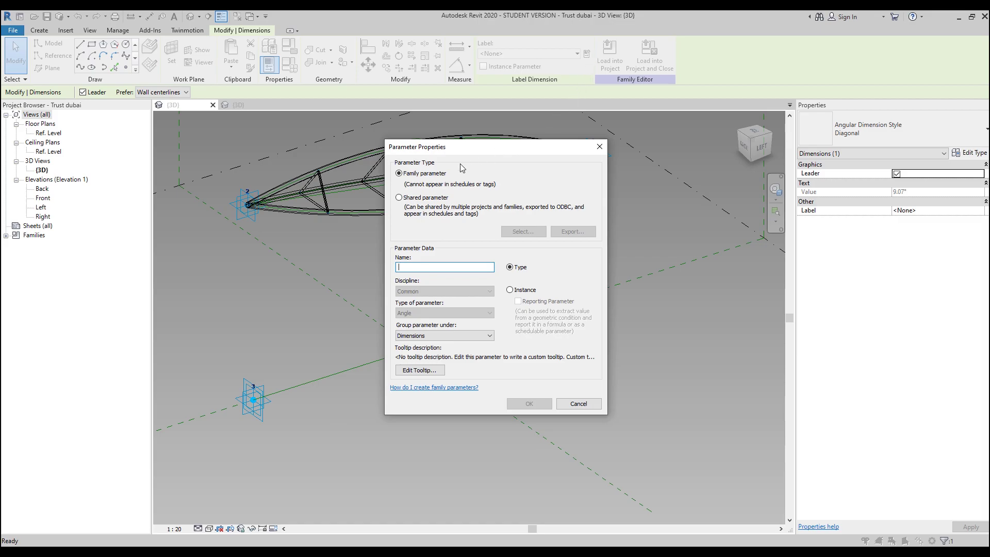
{"action": "left_click", "coordinate": [411, 199]}
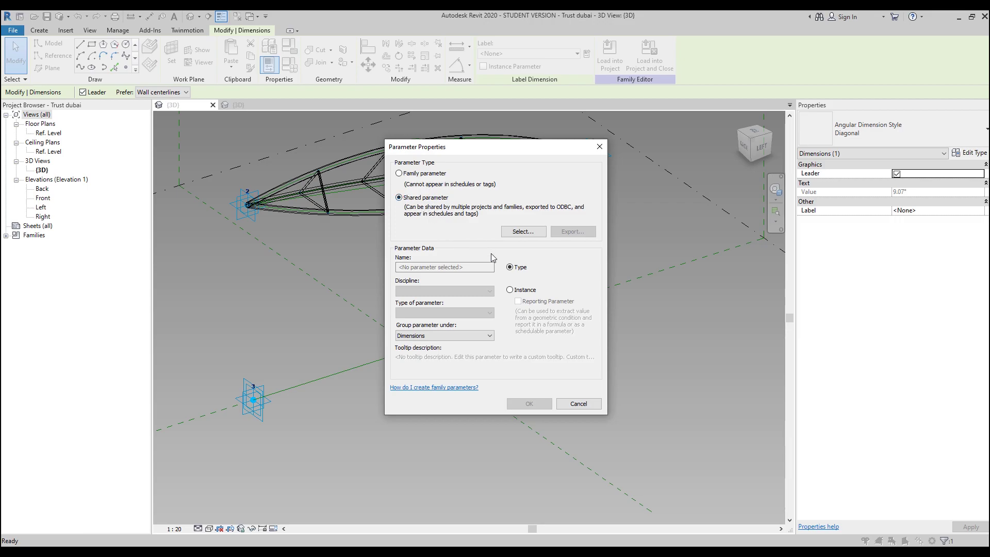
{"action": "left_click", "coordinate": [510, 290]}
{"action": "left_click", "coordinate": [518, 302]}
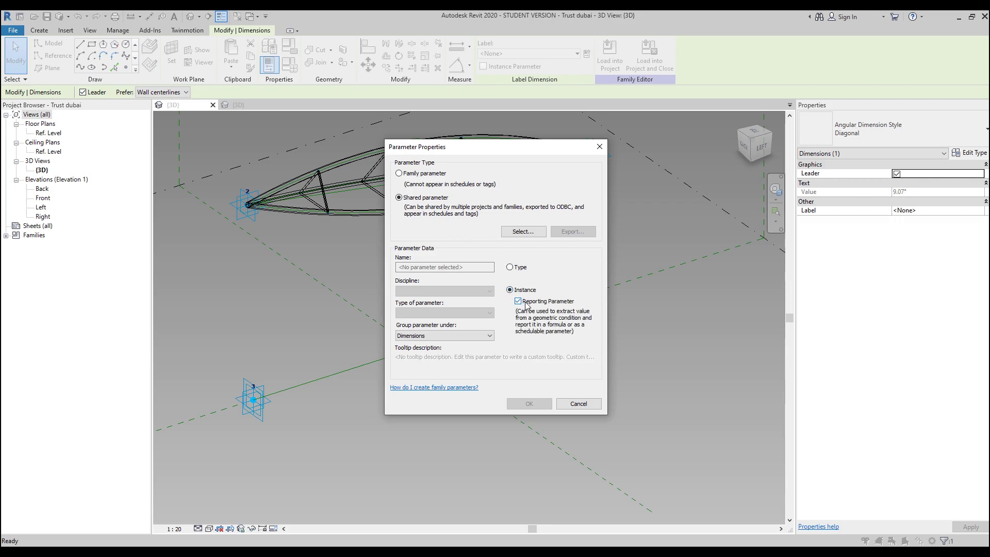
{"action": "left_click", "coordinate": [517, 234]}
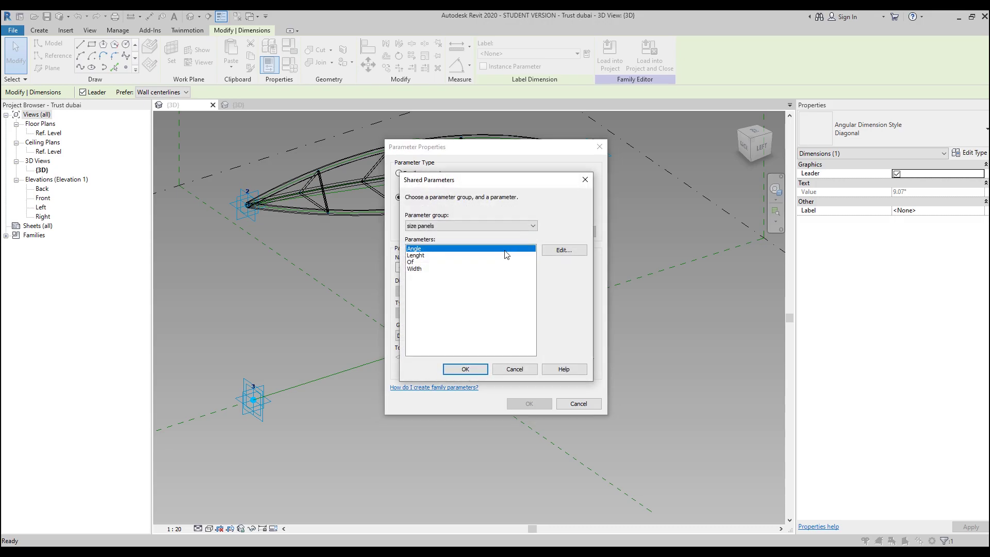
Step: Create a new shared parameter file named Shared.txt
{"action": "left_click", "coordinate": [519, 227]}
{"action": "left_click", "coordinate": [517, 225]}
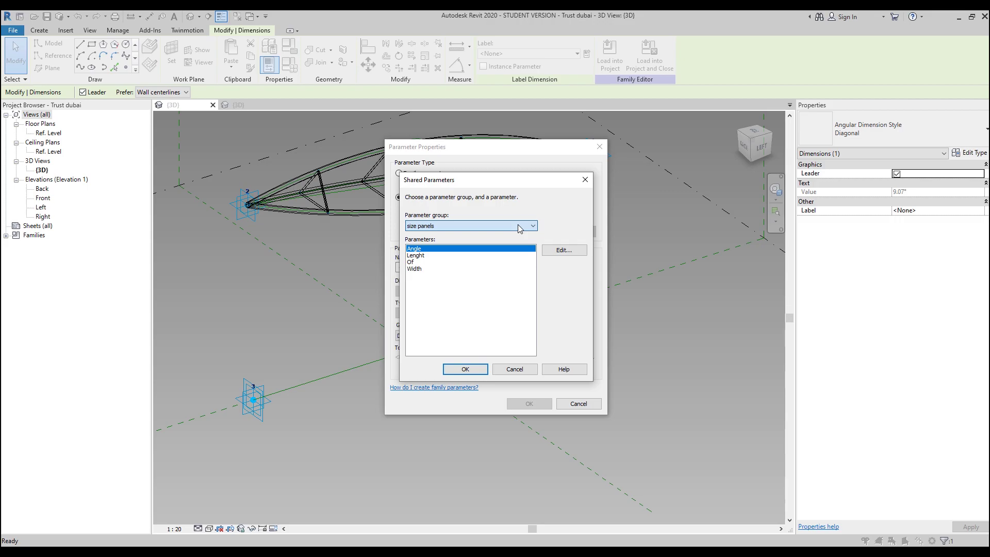
{"action": "left_click", "coordinate": [564, 249]}
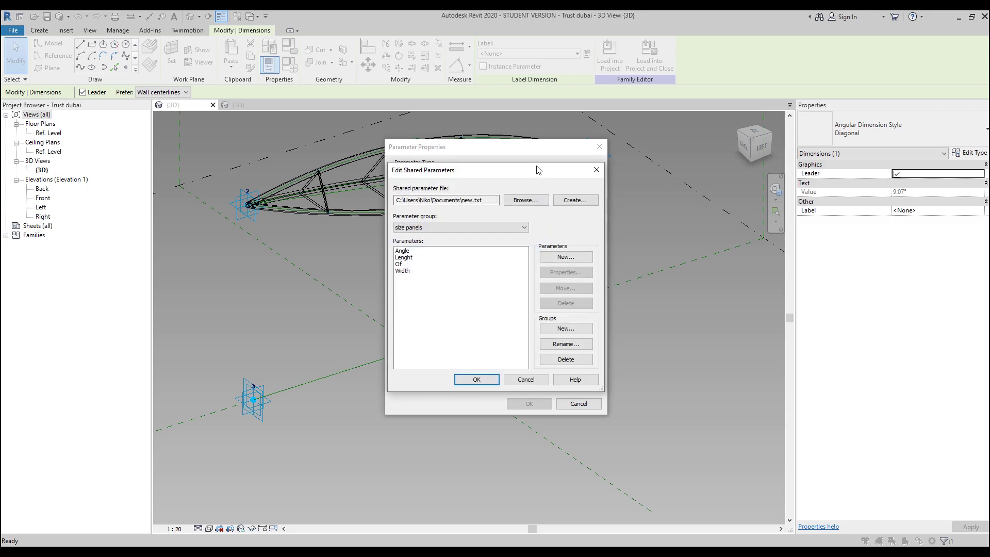
{"action": "left_click", "coordinate": [574, 201]}
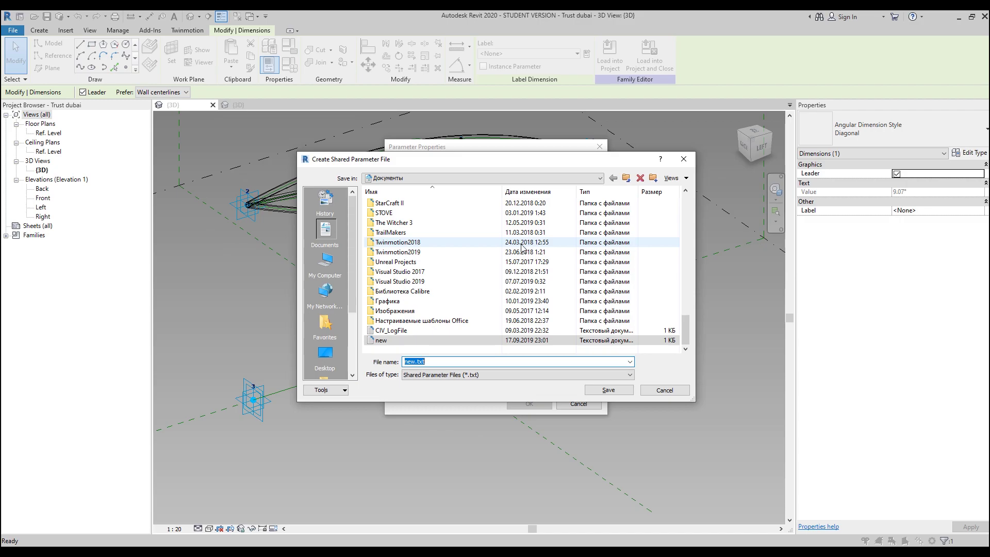
{"action": "type", "text": "Shared"}
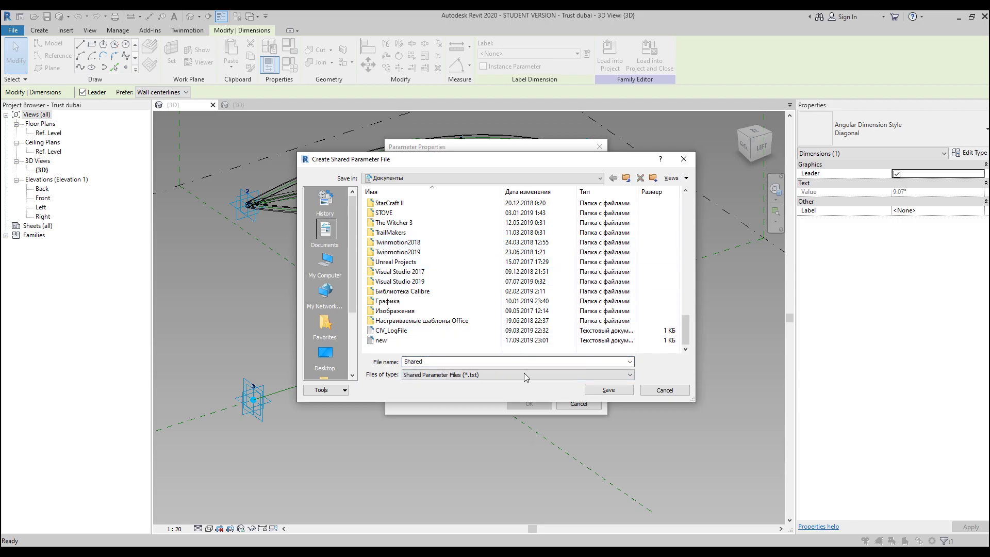
{"action": "left_click", "coordinate": [604, 390]}
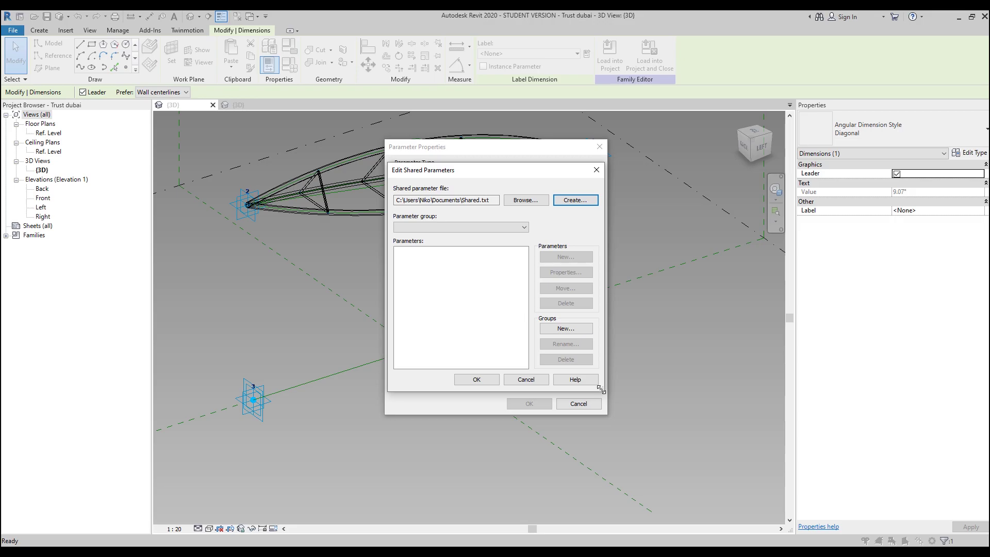
Step: Add a 'Trust system' parameter group to the shared parameter file
{"action": "left_click", "coordinate": [555, 331]}
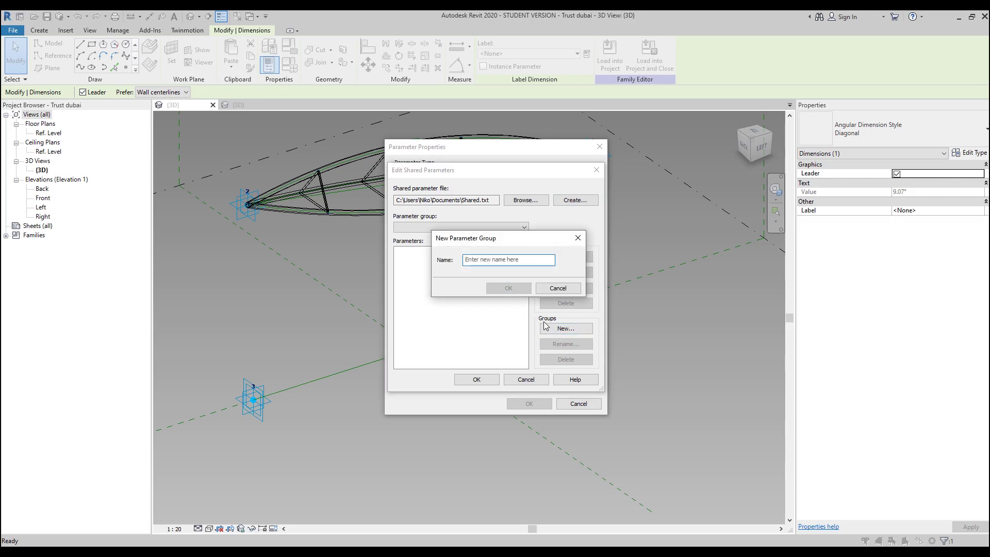
{"action": "left_click", "coordinate": [514, 261]}
{"action": "type", "text": "Trust system"}
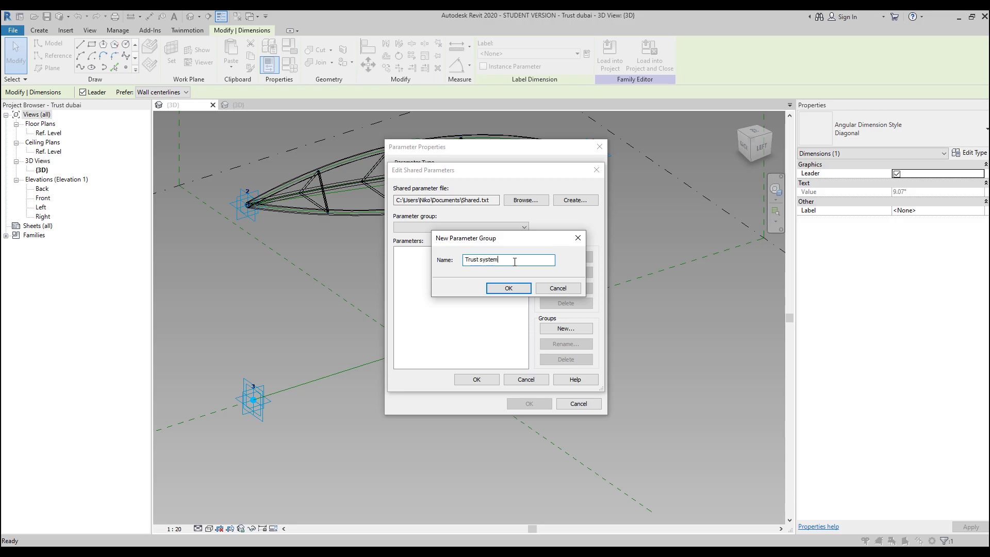
{"action": "left_click", "coordinate": [508, 287]}
{"action": "left_click", "coordinate": [443, 227]}
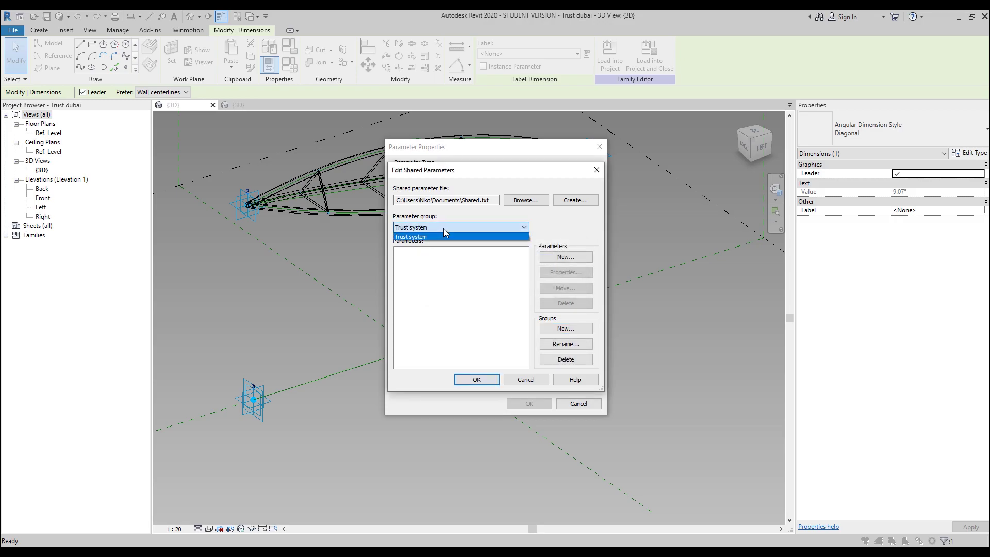
{"action": "left_click", "coordinate": [446, 235]}
Step: Add a Lenght parameter and an Angle-type Angle parameter to Trust system, then choose Angle
{"action": "left_click", "coordinate": [565, 257]}
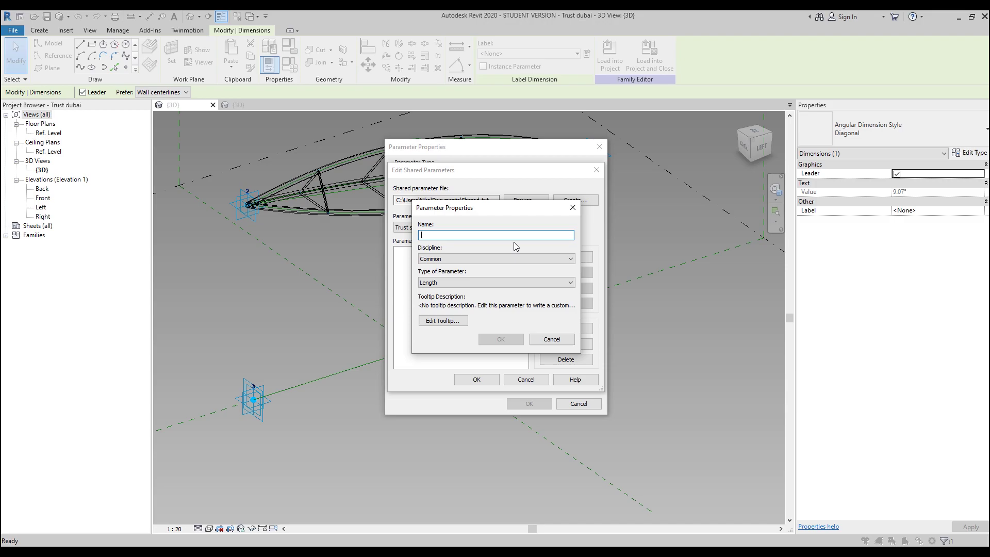
{"action": "type", "text": "Lenght"}
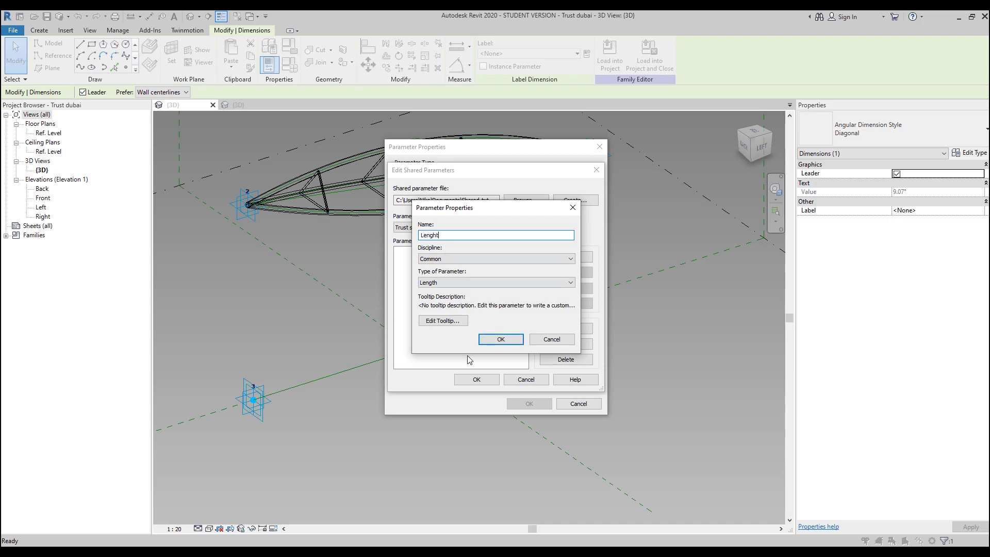
{"action": "left_click", "coordinate": [500, 338]}
{"action": "left_click", "coordinate": [575, 260]}
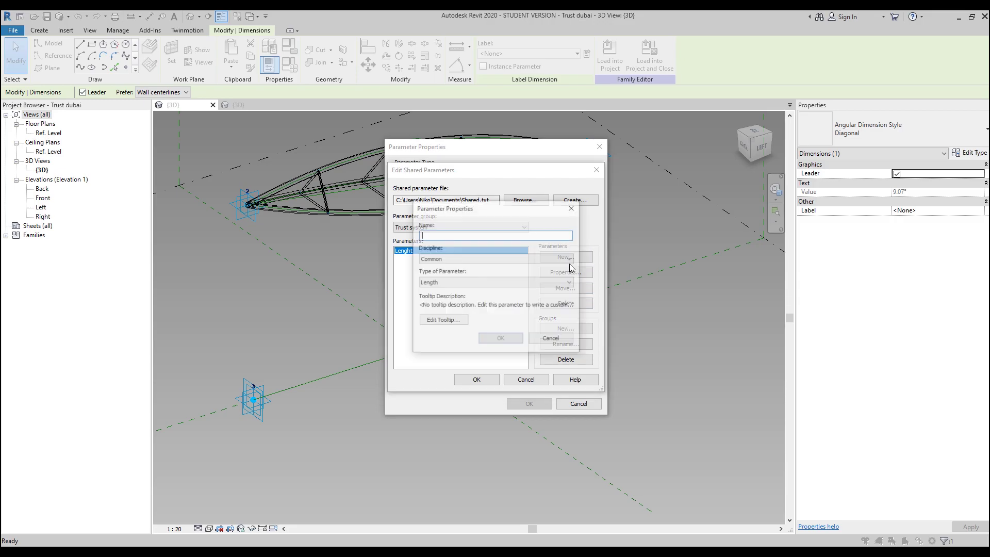
{"action": "type", "text": "Angle"}
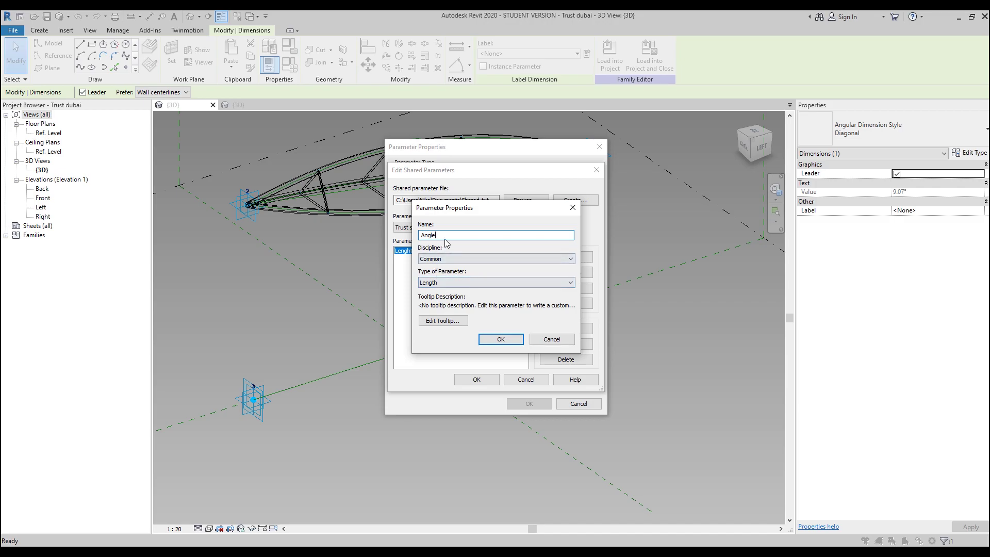
{"action": "left_click", "coordinate": [447, 283]}
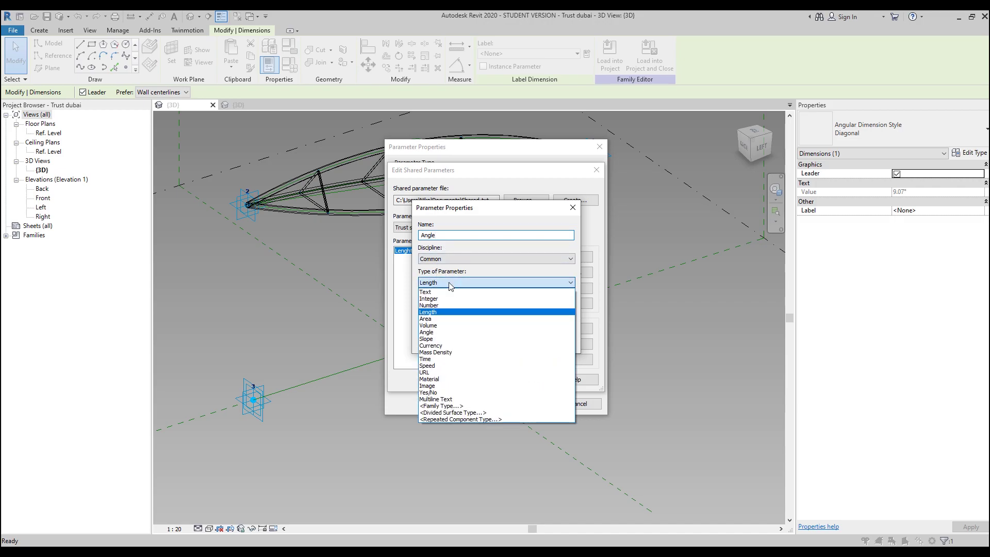
{"action": "left_click", "coordinate": [434, 334]}
{"action": "left_click", "coordinate": [496, 339]}
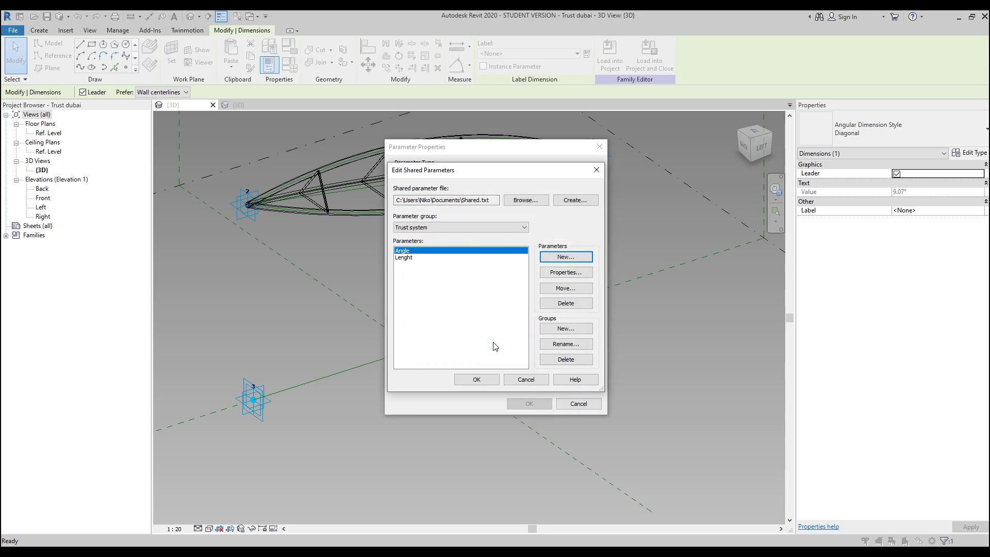
{"action": "left_click", "coordinate": [476, 380]}
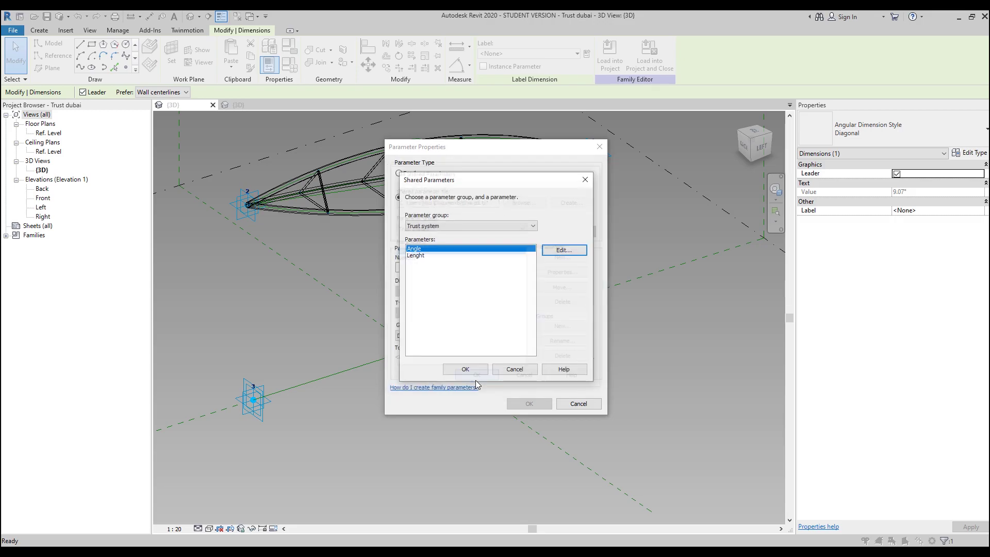
{"action": "left_click_drag", "start_coordinate": [463, 186], "coordinate": [669, 183]}
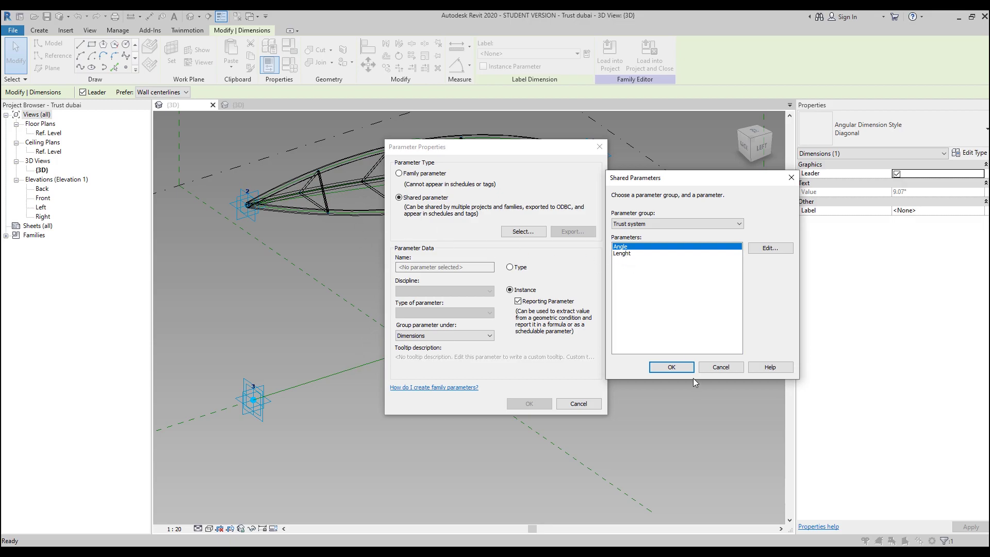
{"action": "left_click", "coordinate": [670, 367]}
Step: Apply the Angle label to the angular dimension and orbit to view the truss side-on
{"action": "left_click", "coordinate": [529, 403]}
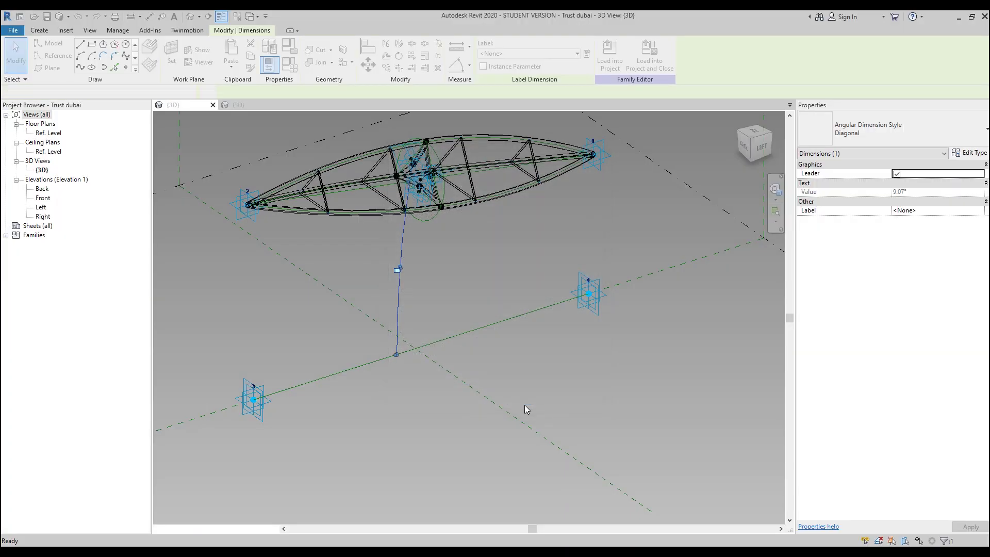
{"action": "left_click", "coordinate": [465, 302]}
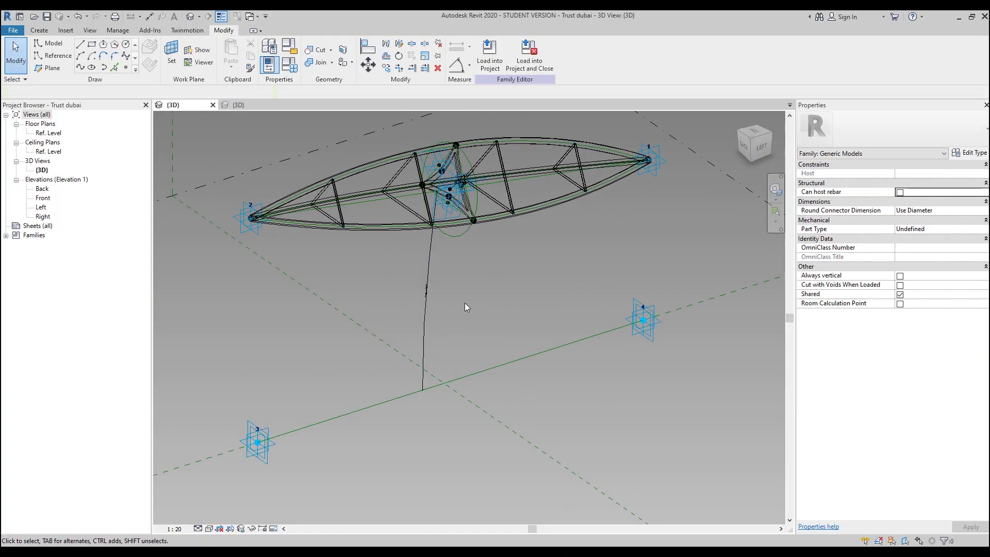
{"action": "scroll", "coordinate": [381, 286], "scroll_direction": "up", "scroll_amount": 6}
{"action": "left_click", "coordinate": [394, 268]}
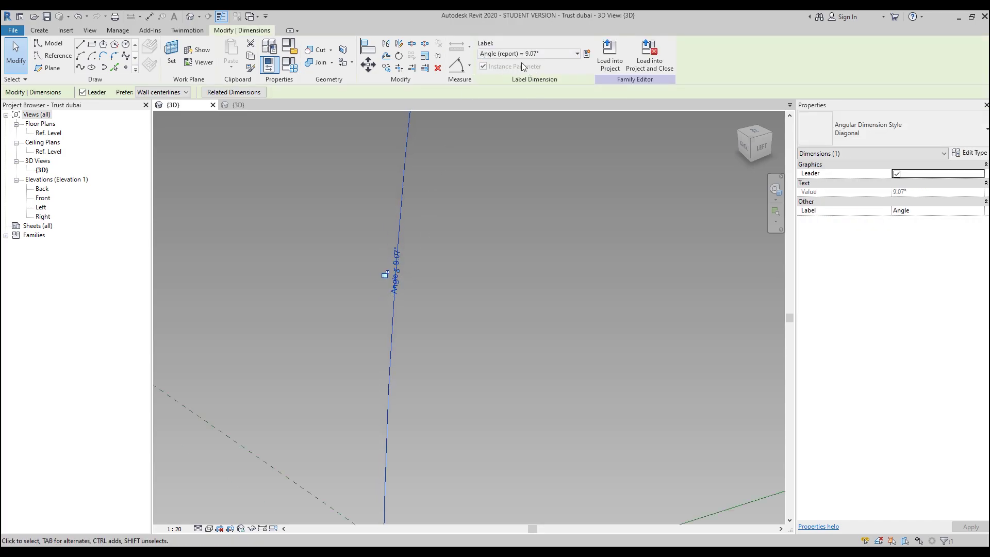
{"action": "scroll", "coordinate": [510, 302], "scroll_direction": "down", "scroll_amount": 10}
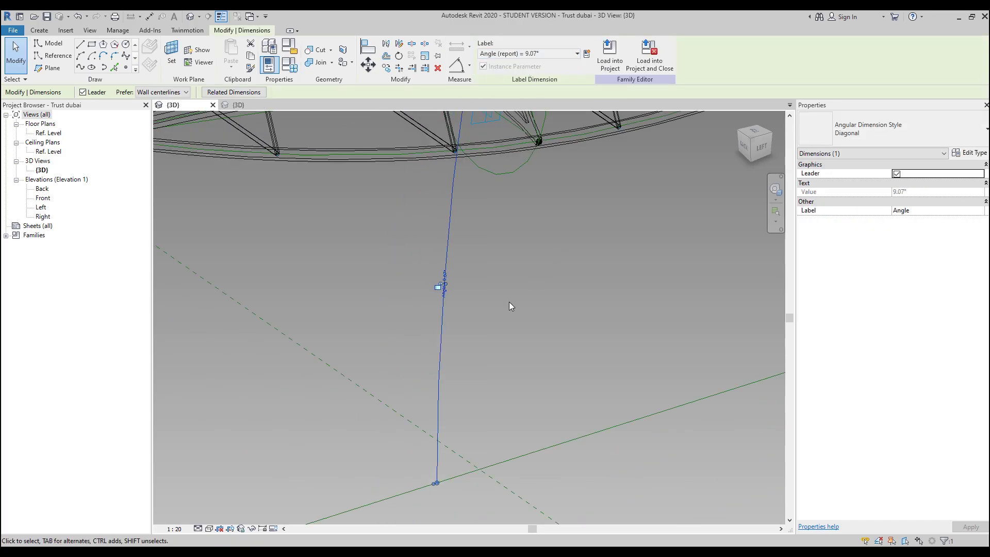
{"action": "middle_click_drag", "start_coordinate": [495, 320], "coordinate": [481, 311]}
{"action": "left_click", "coordinate": [480, 310]}
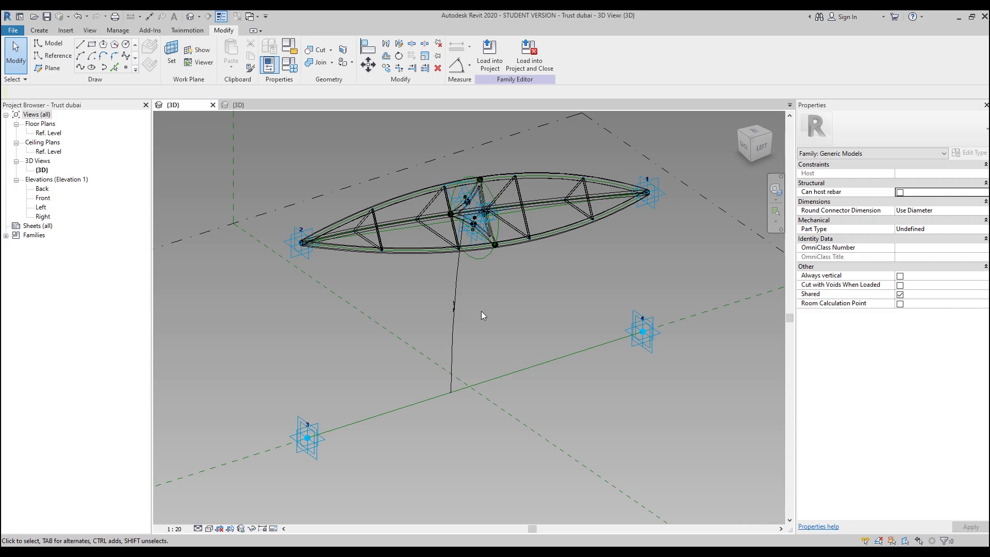
{"action": "middle_click_drag", "start_coordinate": [506, 306], "coordinate": [468, 302]}
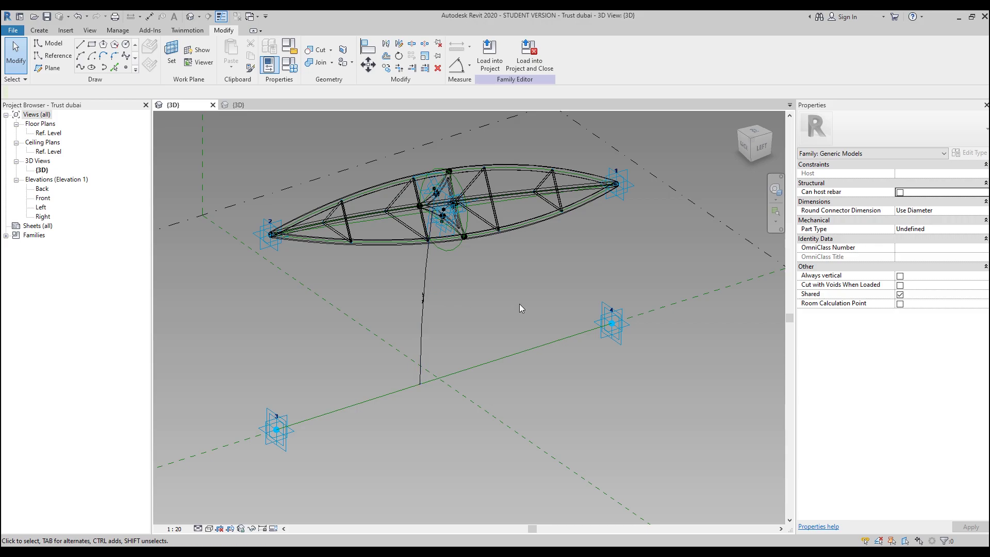
{"action": "middle_click_drag", "start_coordinate": [551, 309], "coordinate": [462, 287], "text": "shift"}
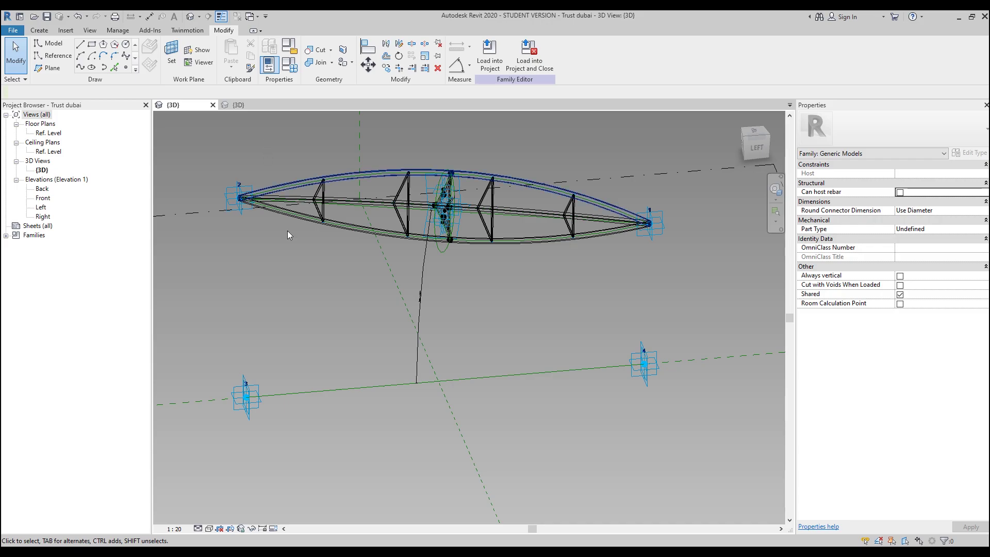
Step: Place a 15113 aligned dimension between adaptive points 2 and 1, then select it
{"action": "left_click", "coordinate": [469, 65]}
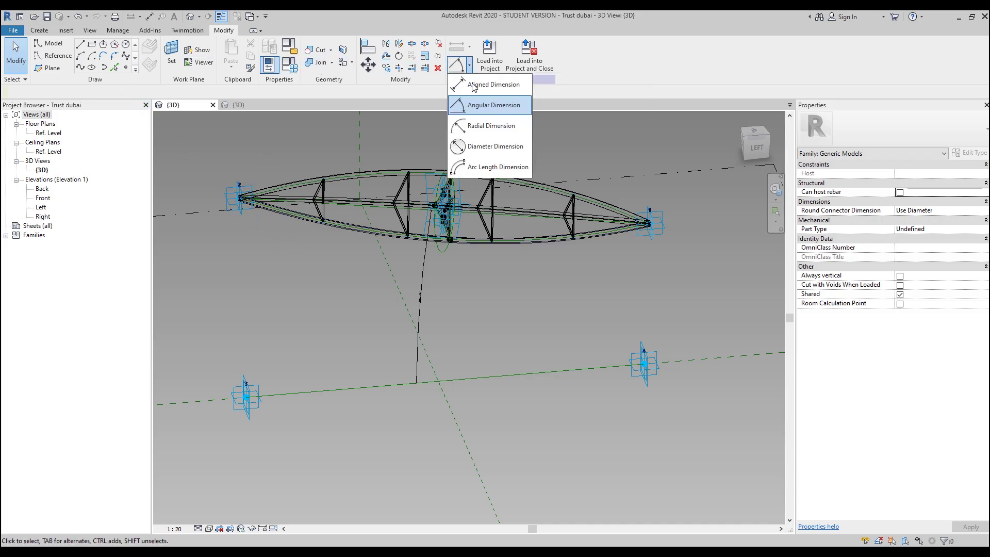
{"action": "left_click", "coordinate": [498, 92]}
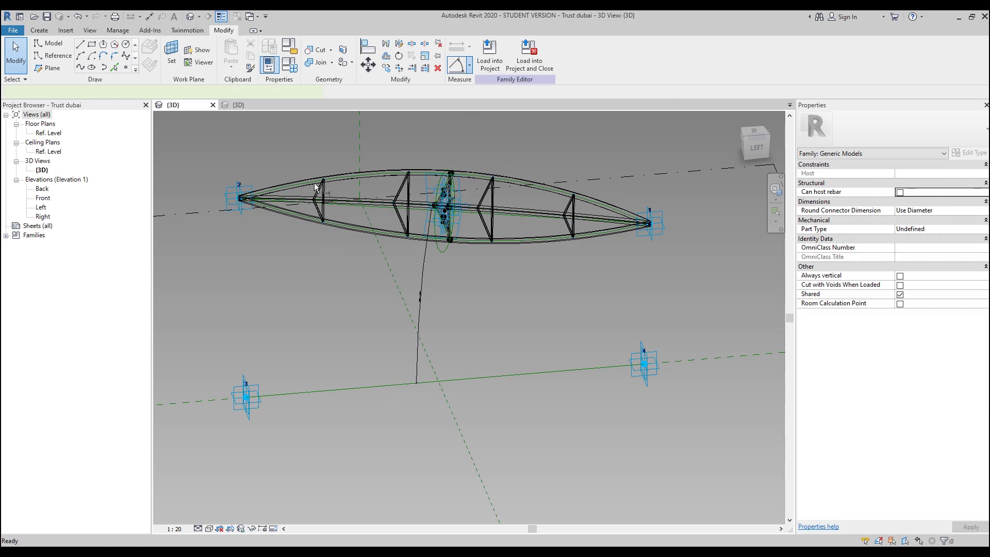
{"action": "left_click", "coordinate": [242, 215]}
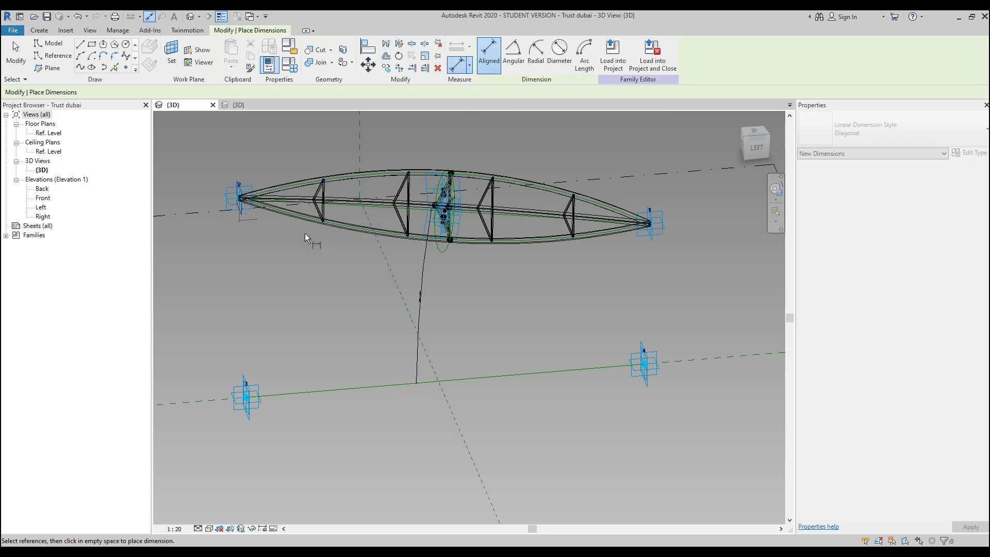
{"action": "left_click", "coordinate": [651, 240]}
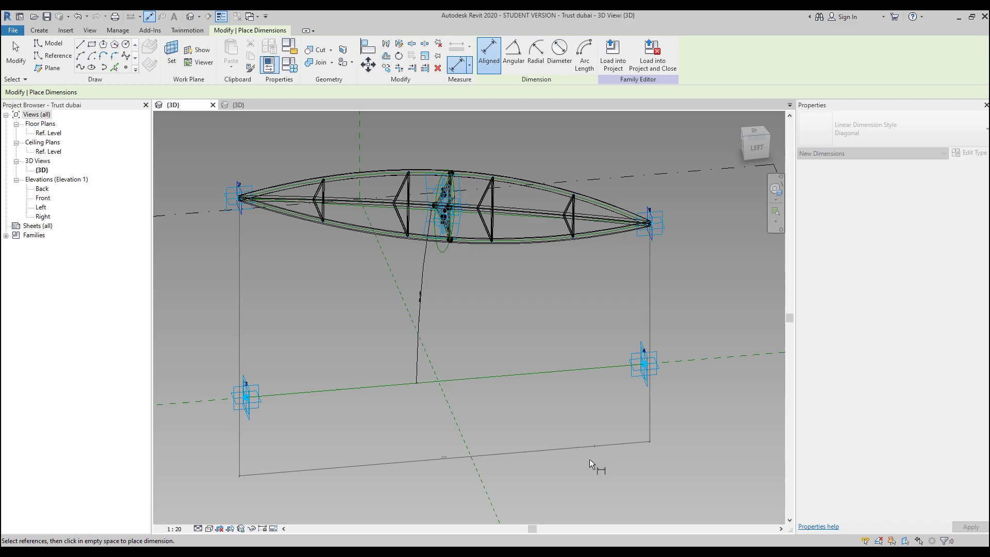
{"action": "left_click", "coordinate": [583, 459]}
{"action": "middle_click_drag", "start_coordinate": [430, 498], "coordinate": [434, 400]}
{"action": "key", "text": "Escape"}
{"action": "key", "text": "Escape"}
{"action": "scroll", "coordinate": [439, 356], "scroll_direction": "up", "scroll_amount": 5}
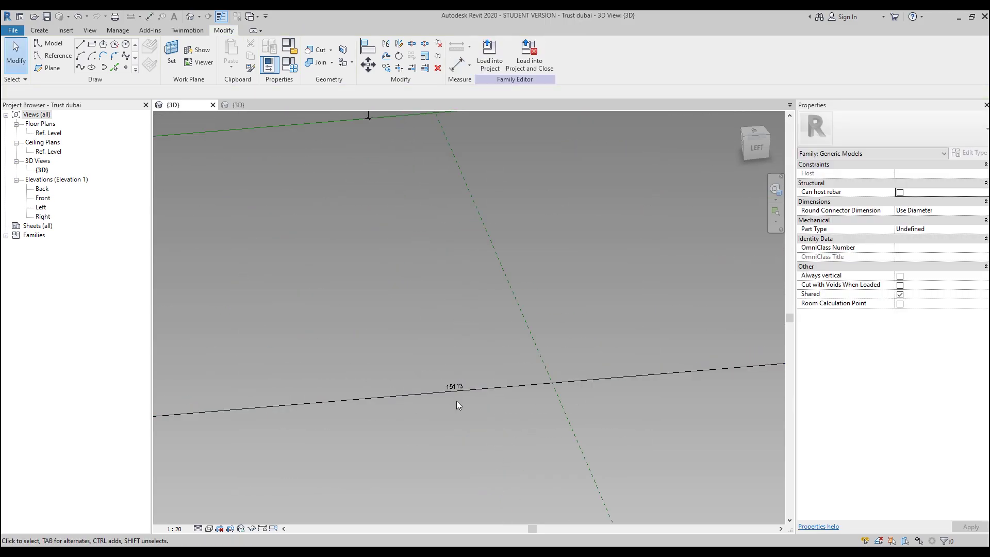
{"action": "left_click", "coordinate": [446, 382]}
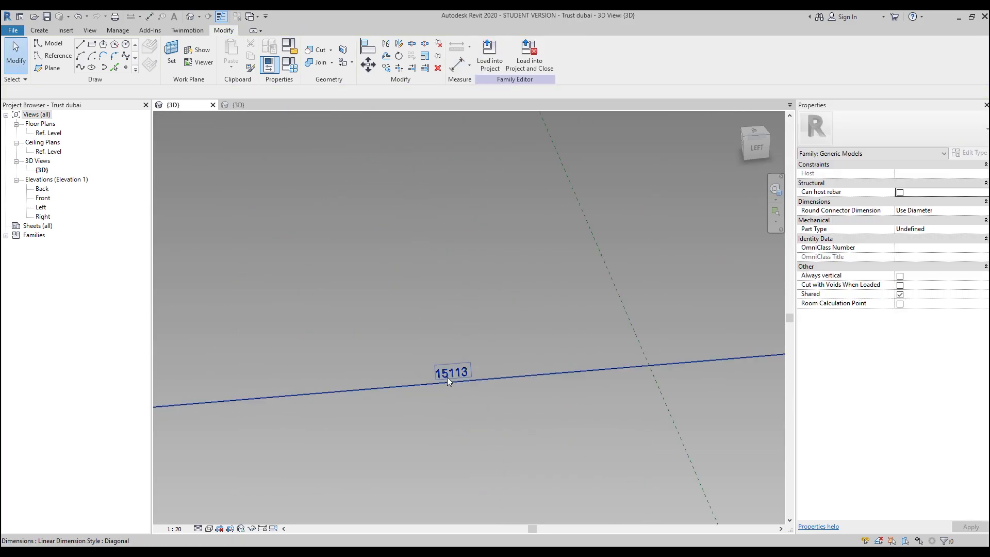
{"action": "scroll", "coordinate": [447, 376], "scroll_direction": "down", "scroll_amount": 3}
{"action": "left_click", "coordinate": [447, 375]}
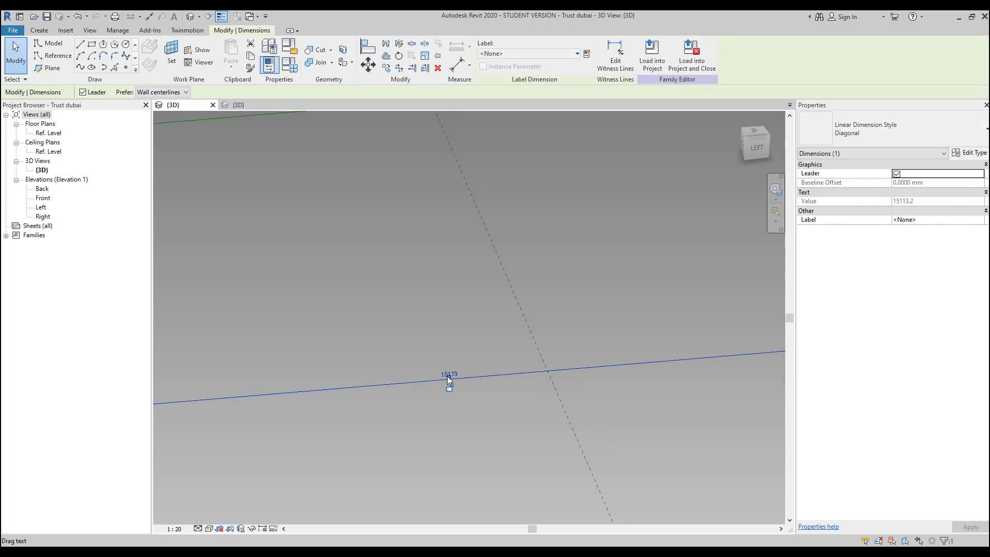
Step: Label the 15113 dimension with the shared Lenght parameter as an instance reporting parameter
{"action": "left_click", "coordinate": [587, 54]}
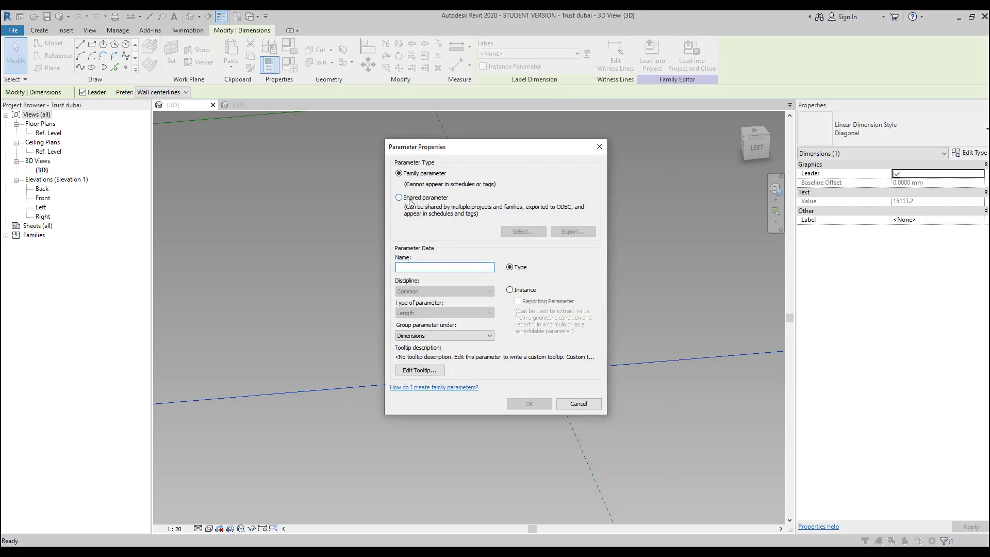
{"action": "left_click", "coordinate": [412, 200]}
{"action": "left_click", "coordinate": [522, 232]}
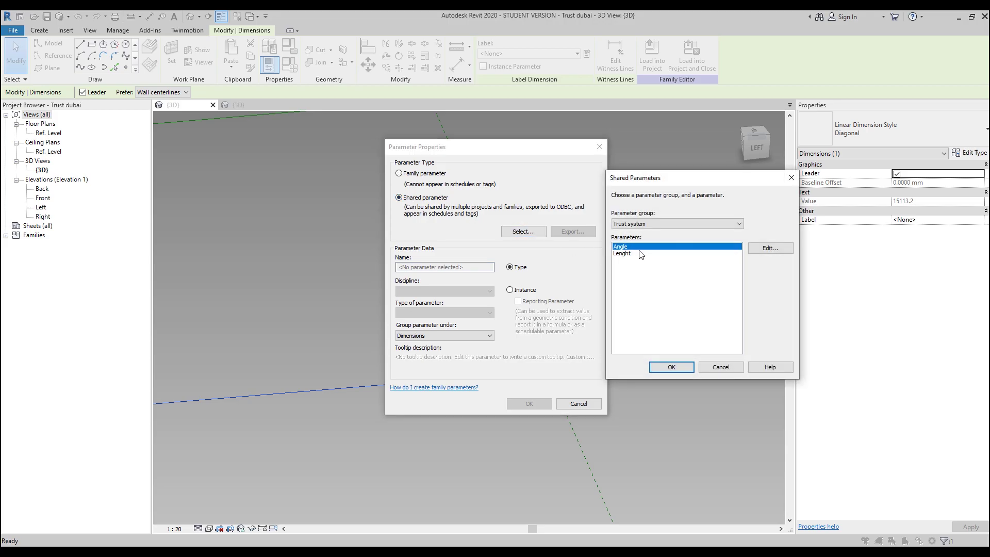
{"action": "left_click", "coordinate": [624, 253]}
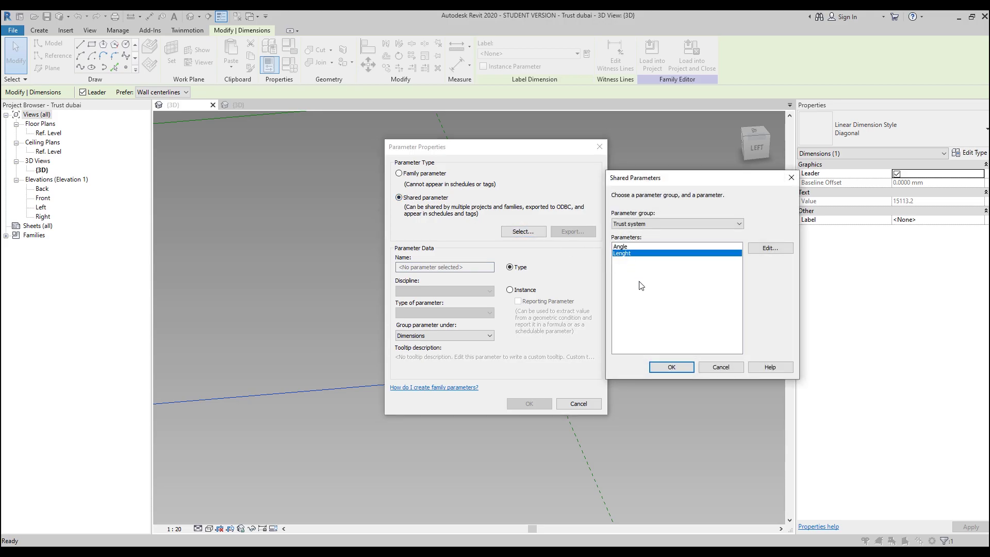
{"action": "left_click", "coordinate": [659, 368]}
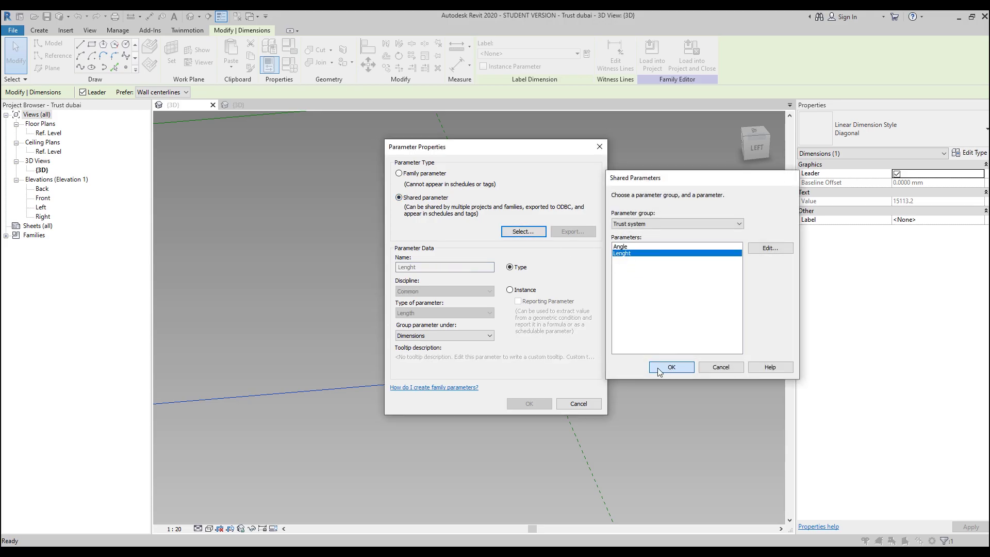
{"action": "left_click", "coordinate": [509, 290]}
{"action": "left_click", "coordinate": [518, 301]}
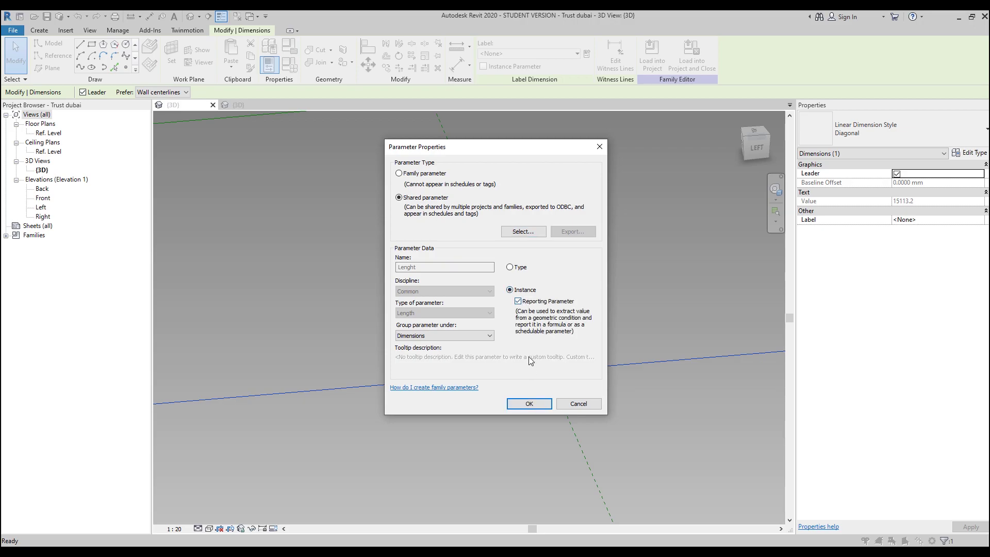
{"action": "left_click", "coordinate": [530, 404]}
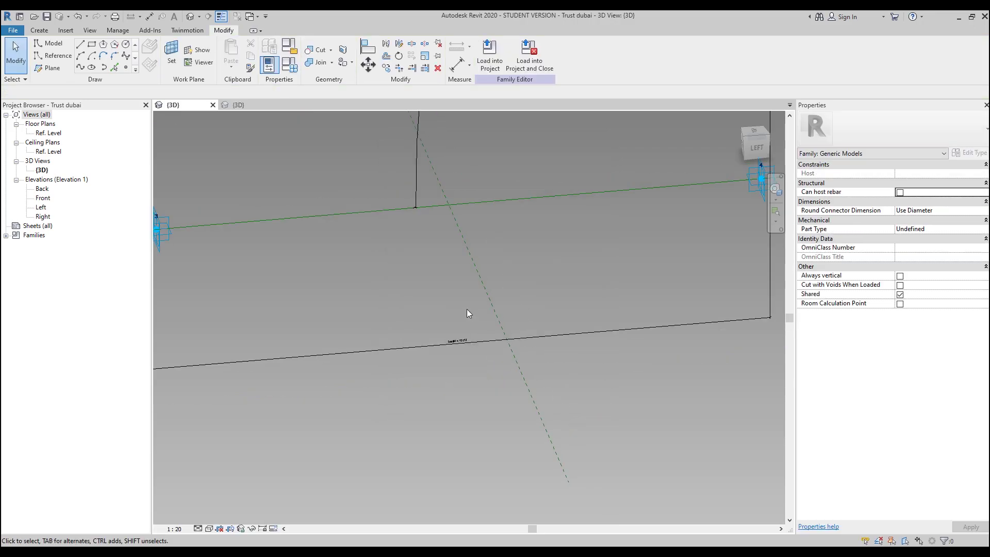
Step: Delete the five existing trusses from the project's 3D view, leaving the columns
{"action": "scroll", "coordinate": [467, 309], "scroll_direction": "down", "scroll_amount": 5}
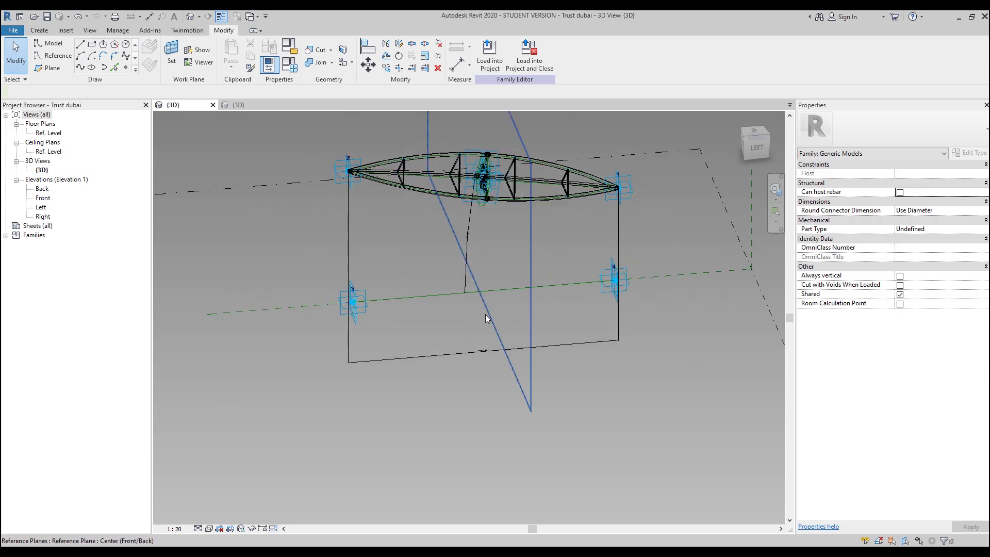
{"action": "middle_click_drag", "start_coordinate": [429, 329], "coordinate": [469, 331], "text": "shift"}
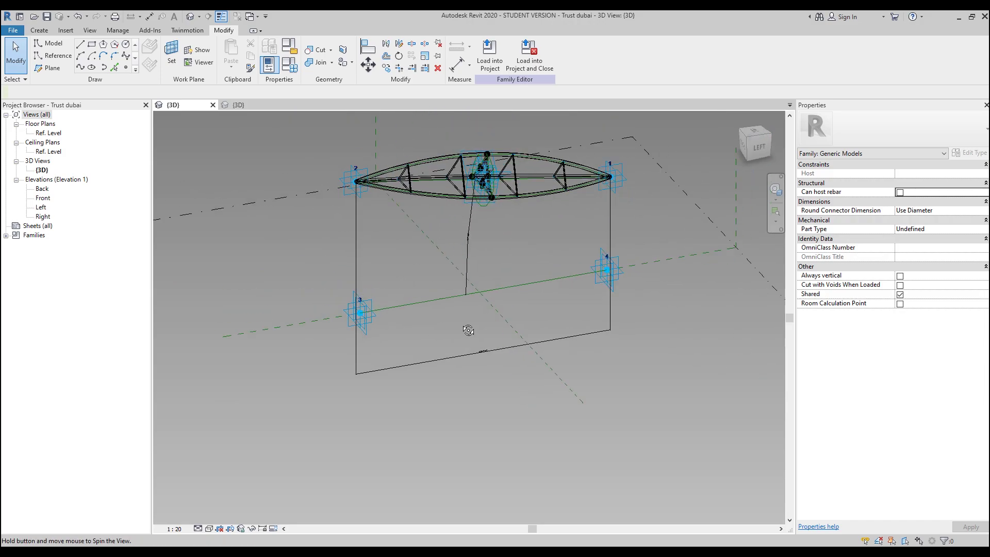
{"action": "left_click", "coordinate": [234, 107]}
{"action": "left_click", "coordinate": [294, 405]}
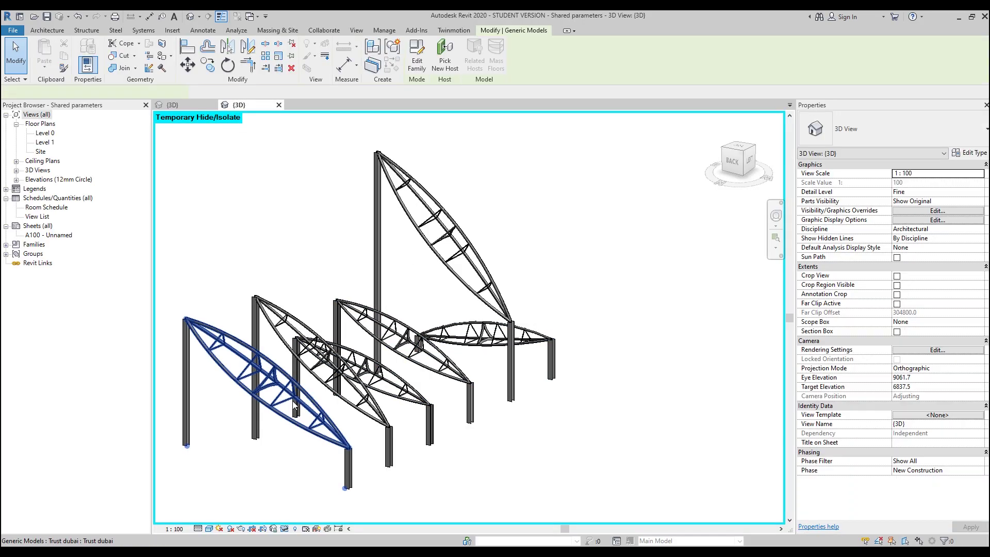
{"action": "key", "text": "Delete"}
{"action": "left_click", "coordinate": [323, 361]}
{"action": "key", "text": "Delete"}
{"action": "left_click", "coordinate": [363, 371]}
{"action": "key", "text": "Delete"}
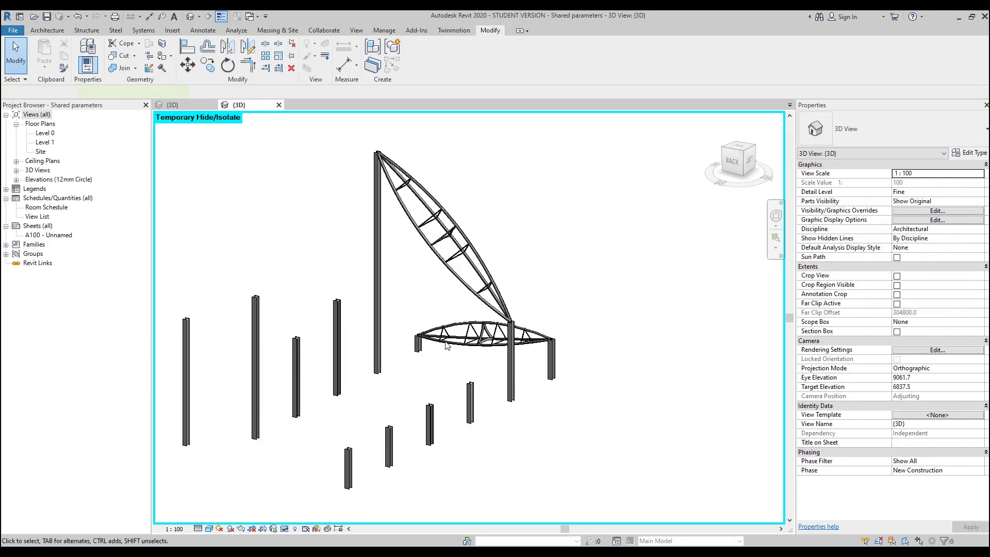
{"action": "left_click", "coordinate": [446, 346]}
{"action": "key", "text": "Delete"}
{"action": "left_click", "coordinate": [456, 268]}
{"action": "key", "text": "Delete"}
{"action": "middle_click_drag", "start_coordinate": [288, 170], "coordinate": [331, 151]}
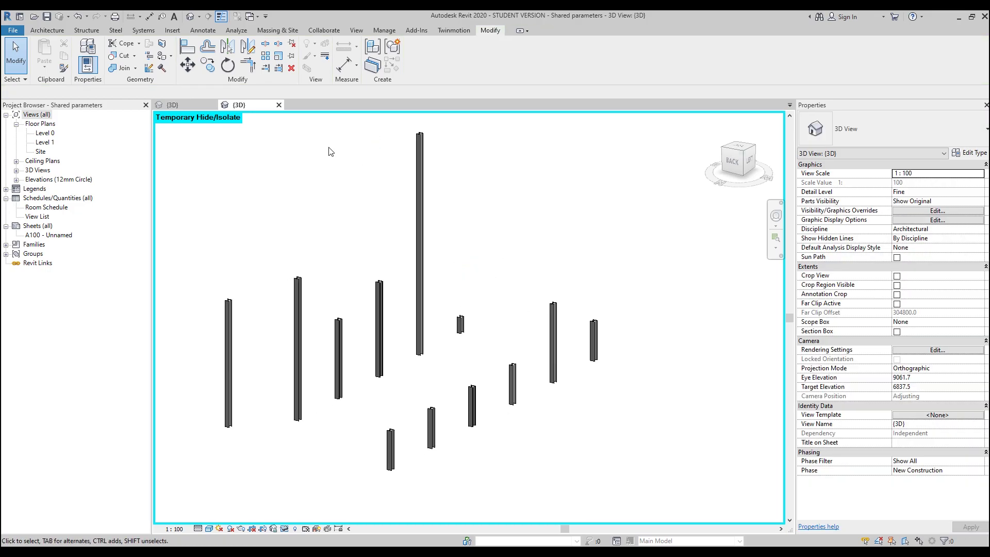
Step: Load the Trust dubai family into the project, overwriting the existing version and parameter values
{"action": "left_click", "coordinate": [180, 105]}
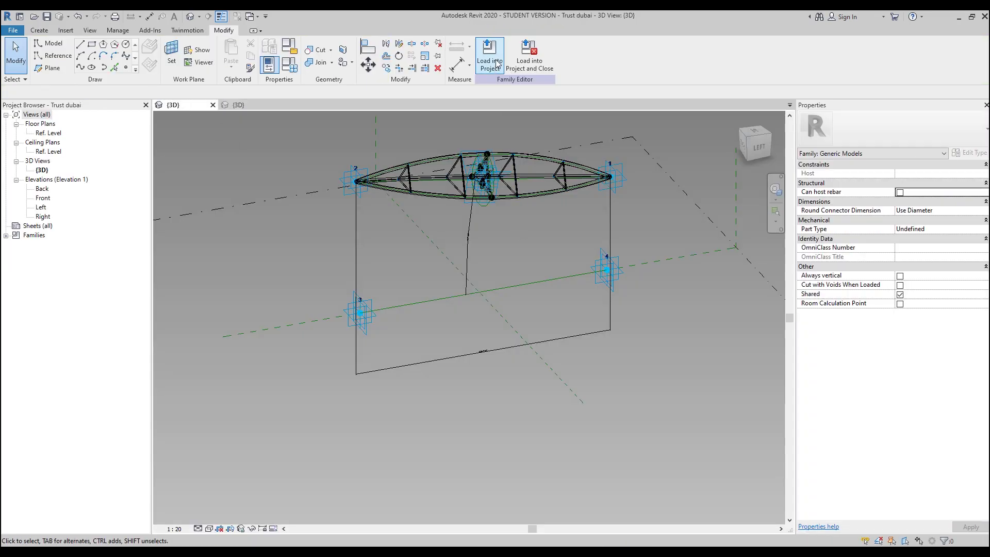
{"action": "left_click", "coordinate": [496, 63]}
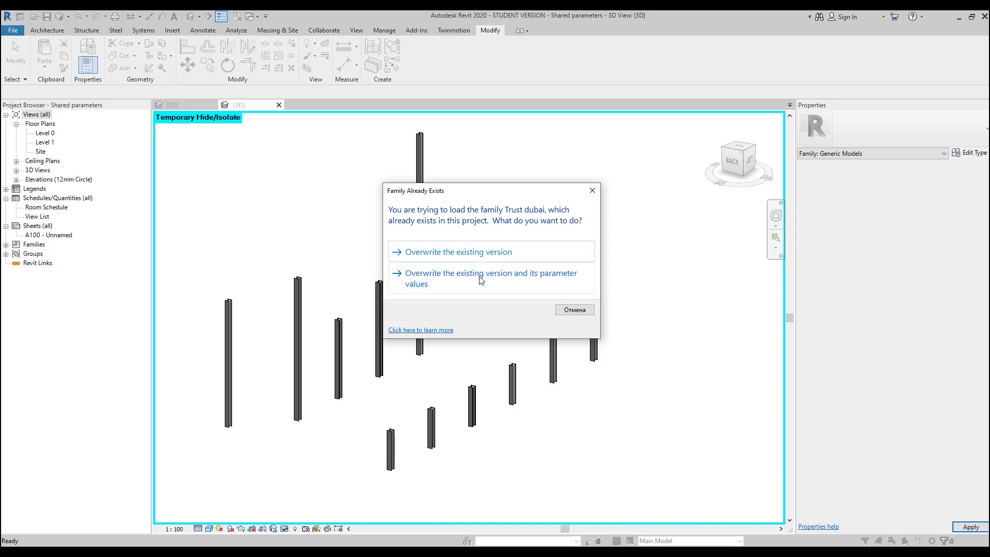
{"action": "left_click", "coordinate": [481, 279]}
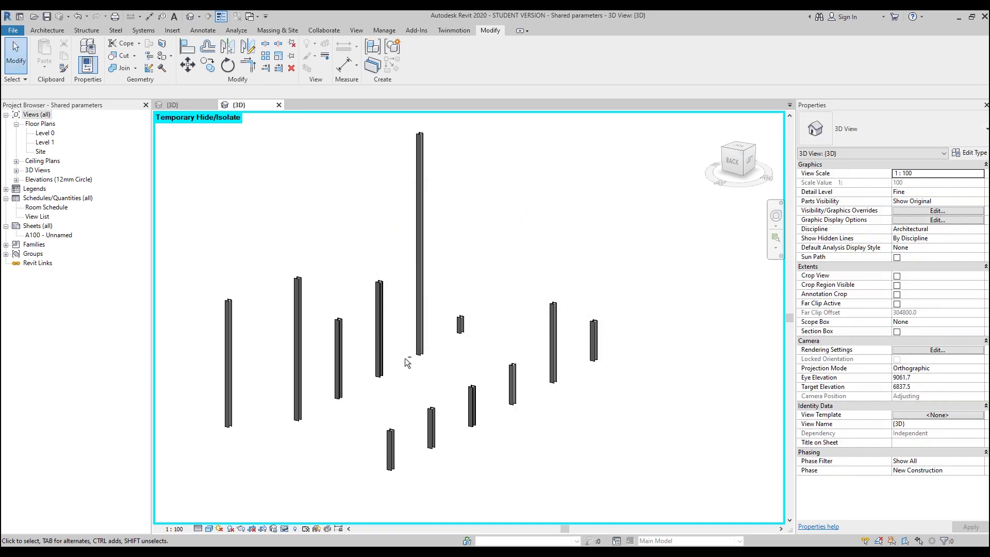
{"action": "middle_click_drag", "start_coordinate": [405, 358], "coordinate": [557, 271], "text": "shift"}
{"action": "scroll", "coordinate": [521, 281], "scroll_direction": "up", "scroll_amount": 1}
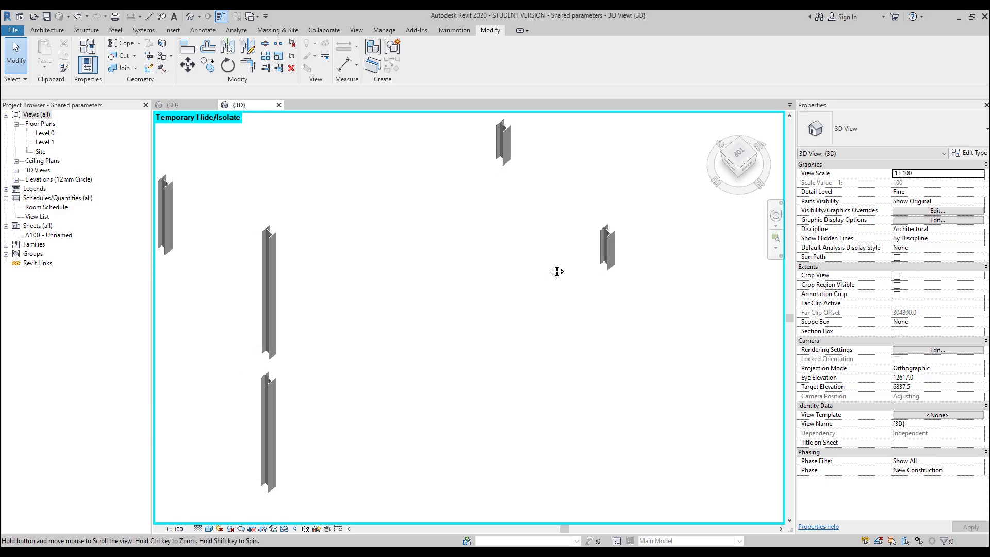
Step: Place the first Trust dubai truss from the left column top to the right column top
{"action": "left_click", "coordinate": [47, 30]}
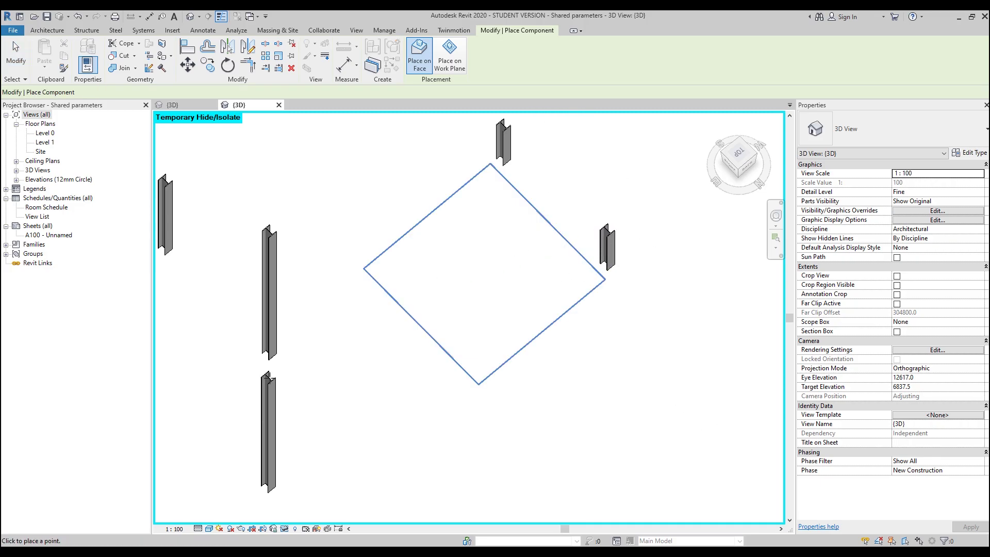
{"action": "left_click", "coordinate": [267, 378]}
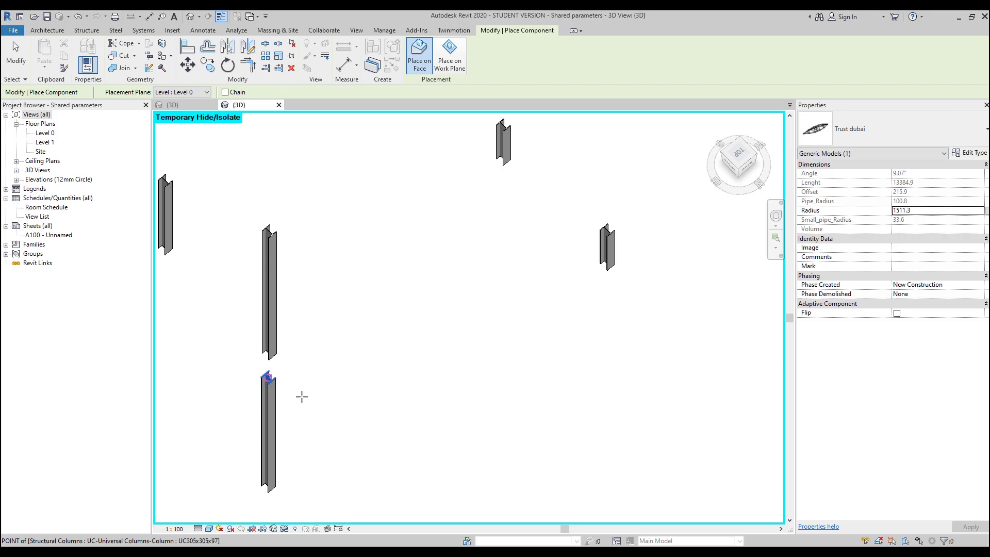
{"action": "left_click", "coordinate": [277, 488]}
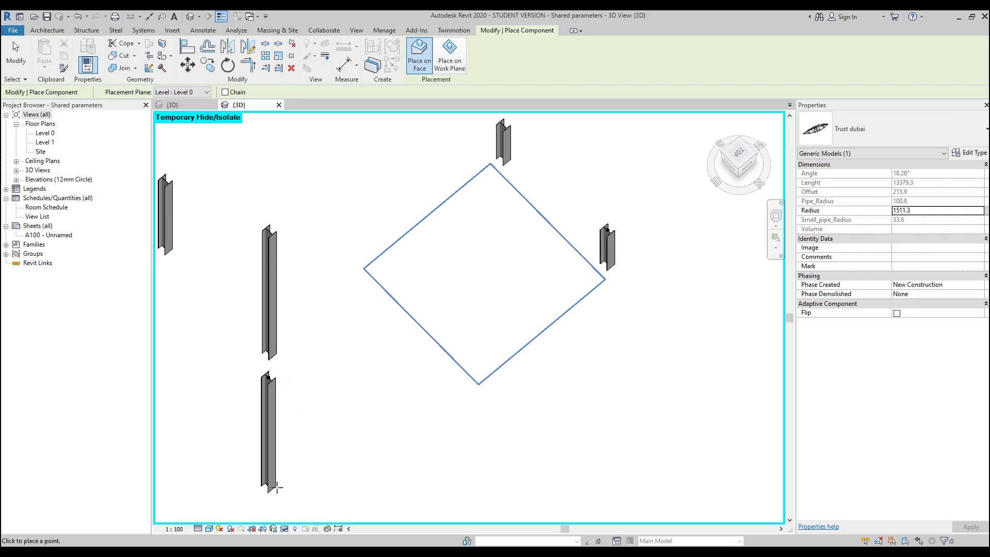
{"action": "left_click", "coordinate": [607, 269]}
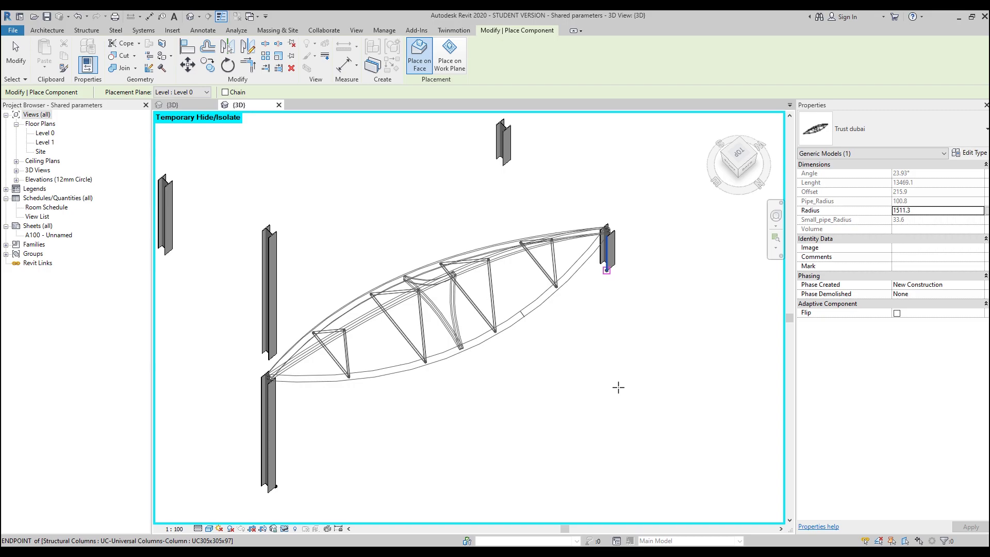
Step: Place the second Trust dubai truss from a lower column to an upper column top
{"action": "mouse_move", "coordinate": [630, 403]}
{"action": "middle_mouse_down", "text": "shift"}
{"action": "mouse_move", "coordinate": [645, 386]}
{"action": "mouse_move", "coordinate": [605, 278]}
{"action": "mouse_move", "coordinate": [552, 338]}
{"action": "mouse_move", "coordinate": [550, 239]}
{"action": "mouse_move", "coordinate": [538, 251]}
{"action": "middle_mouse_up", "text": "shift"}
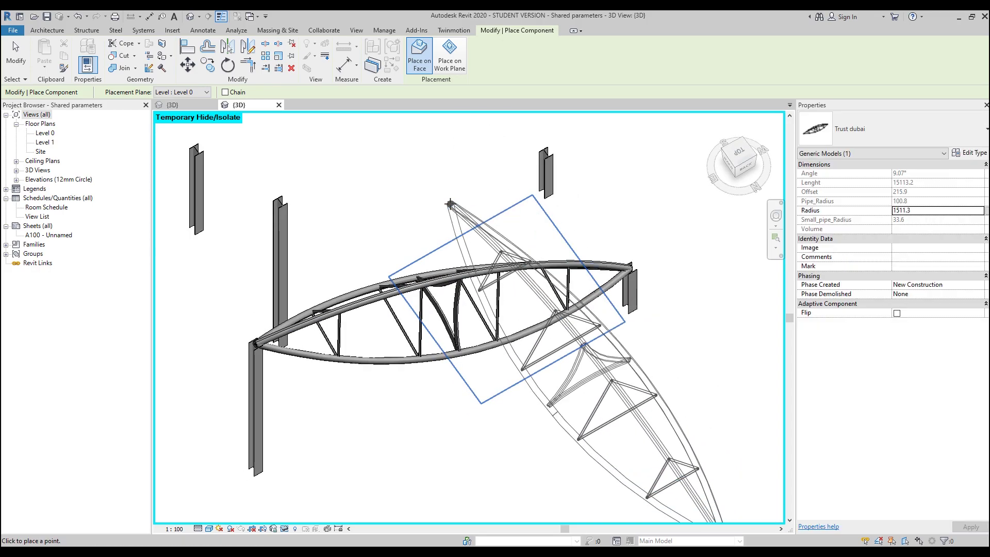
{"action": "middle_click_drag", "start_coordinate": [453, 217], "coordinate": [458, 222], "text": "shift"}
{"action": "scroll", "coordinate": [457, 222], "scroll_direction": "up", "scroll_amount": 4}
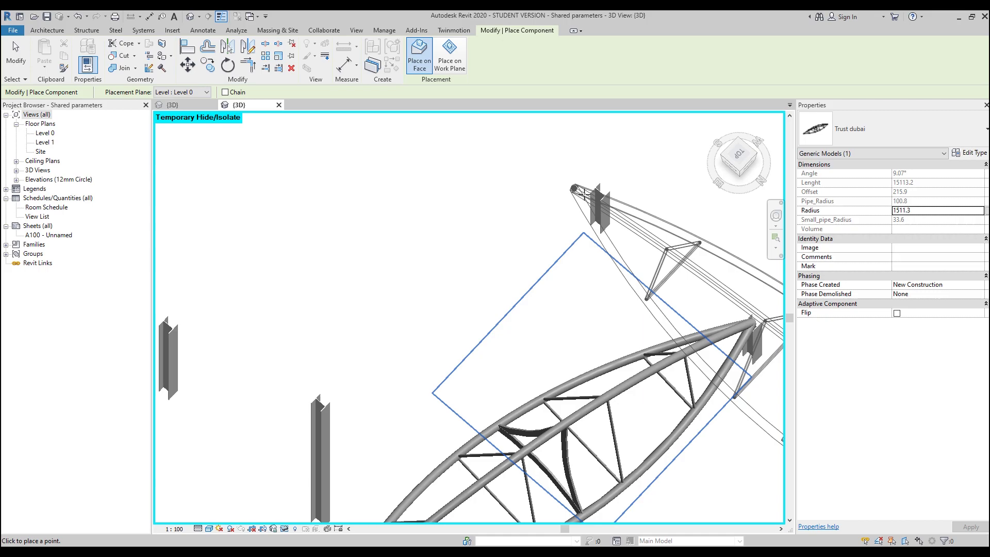
{"action": "left_click", "coordinate": [598, 190]}
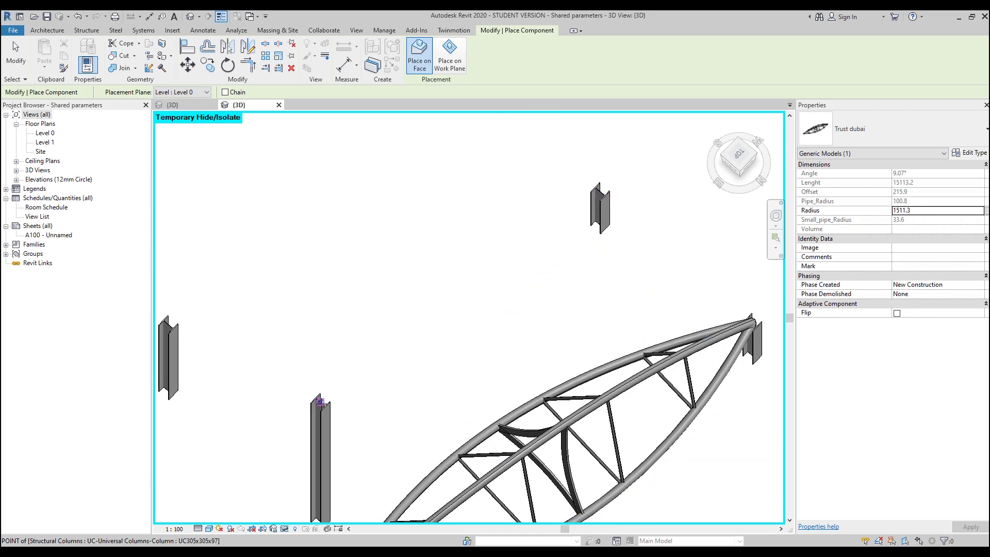
{"action": "middle_click_drag", "start_coordinate": [361, 402], "coordinate": [370, 370]}
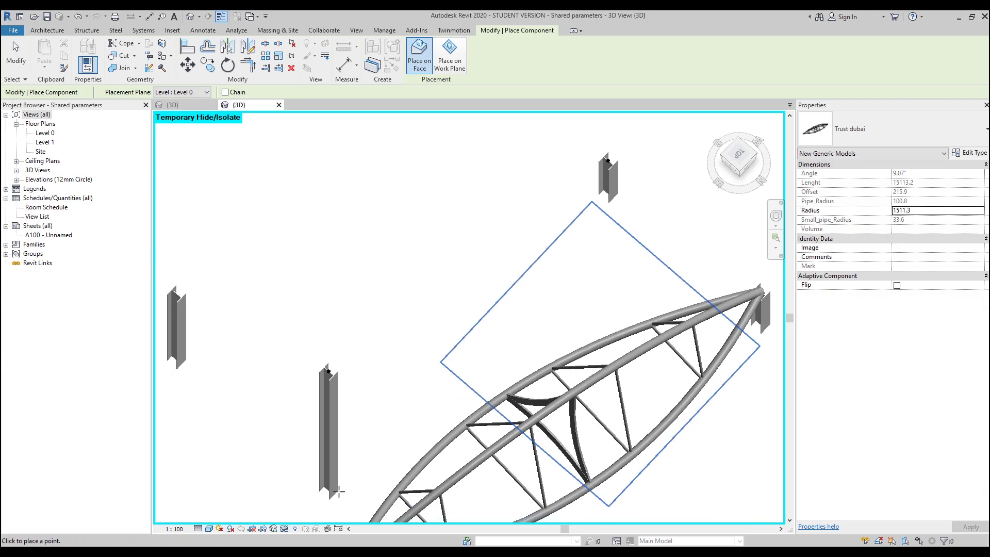
{"action": "left_click", "coordinate": [338, 491]}
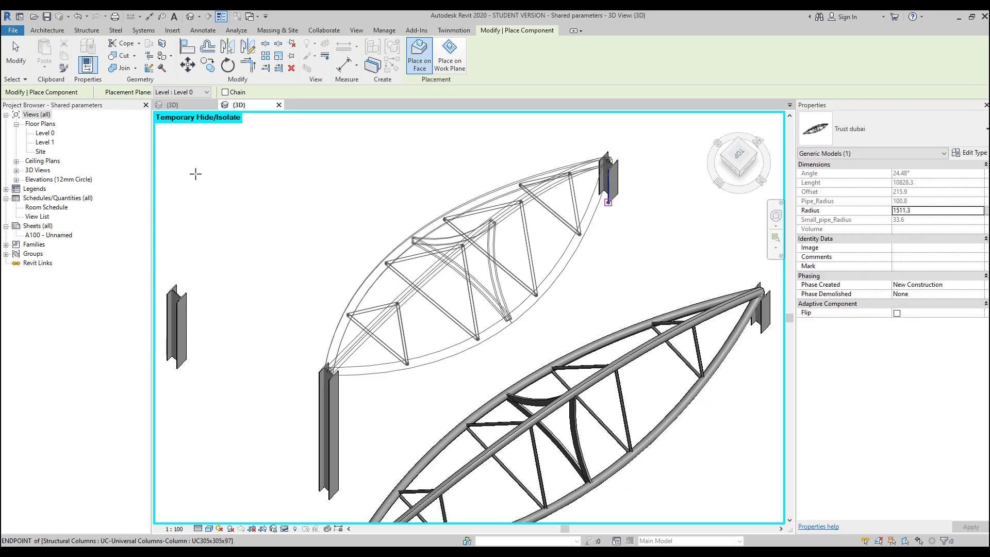
{"action": "left_click", "coordinate": [243, 196]}
Step: Cancel a stray truss start, then place the third truss between another column pair
{"action": "middle_click_drag", "start_coordinate": [243, 195], "coordinate": [542, 269], "text": "shift"}
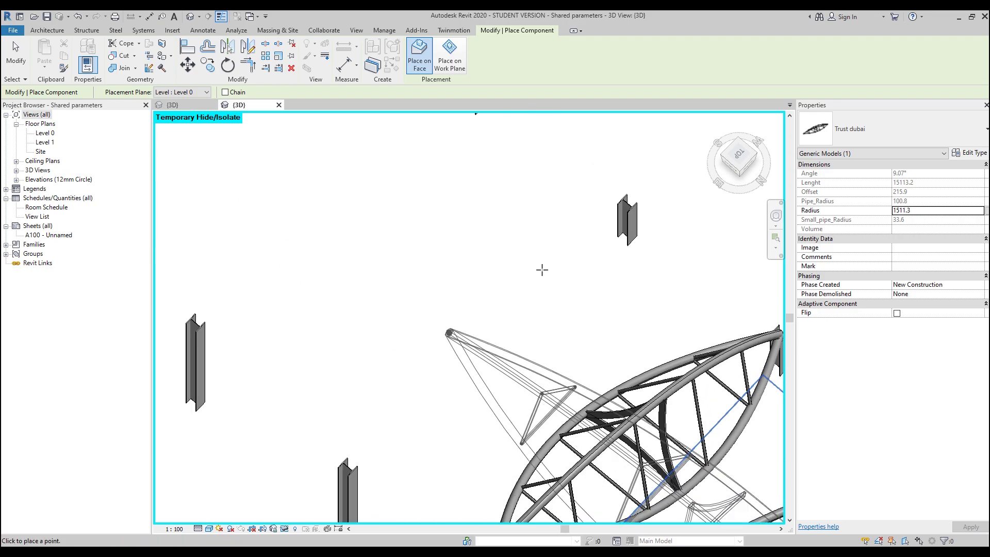
{"action": "left_click", "coordinate": [626, 202]}
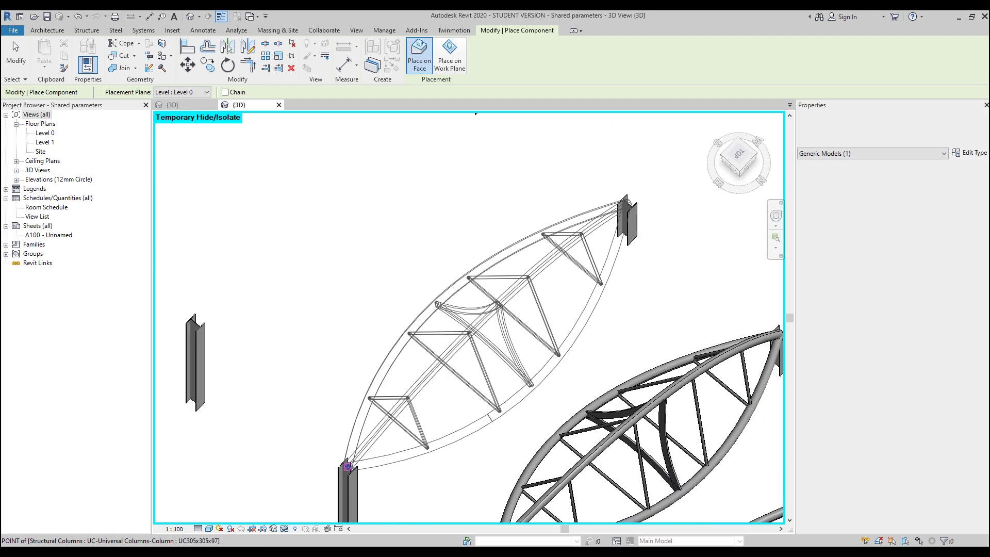
{"action": "key", "text": "Escape"}
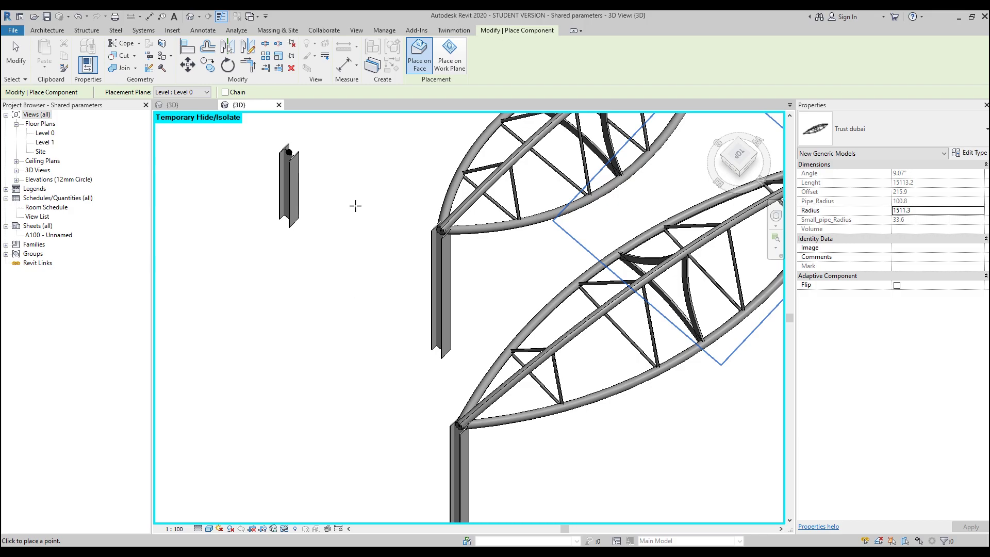
{"action": "middle_click_drag", "start_coordinate": [389, 250], "coordinate": [395, 337]}
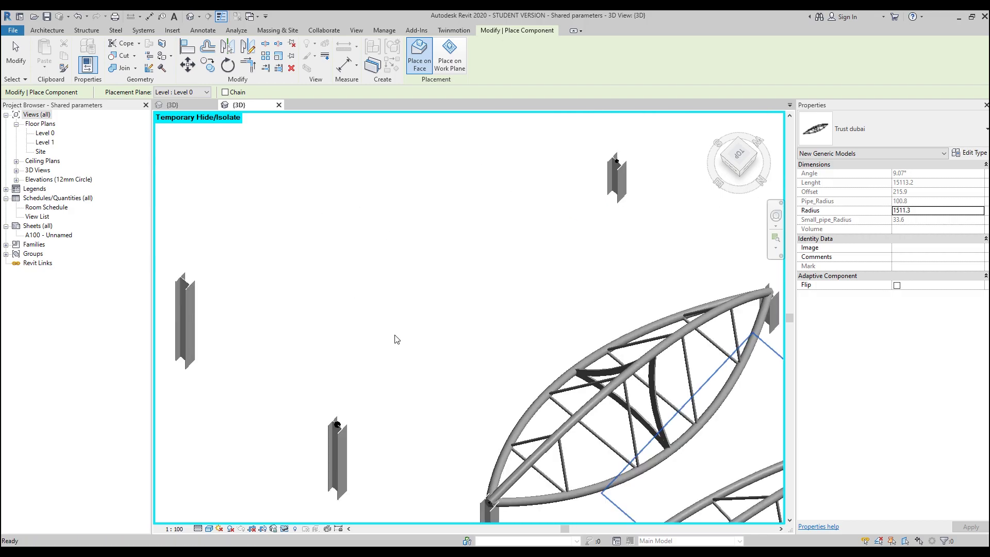
{"action": "left_click", "coordinate": [347, 491]}
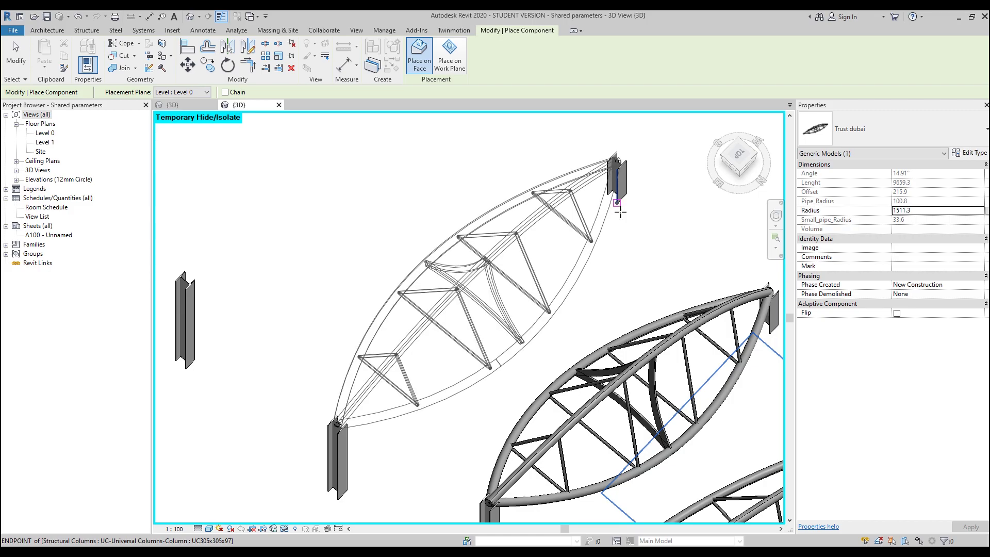
{"action": "left_click", "coordinate": [614, 230]}
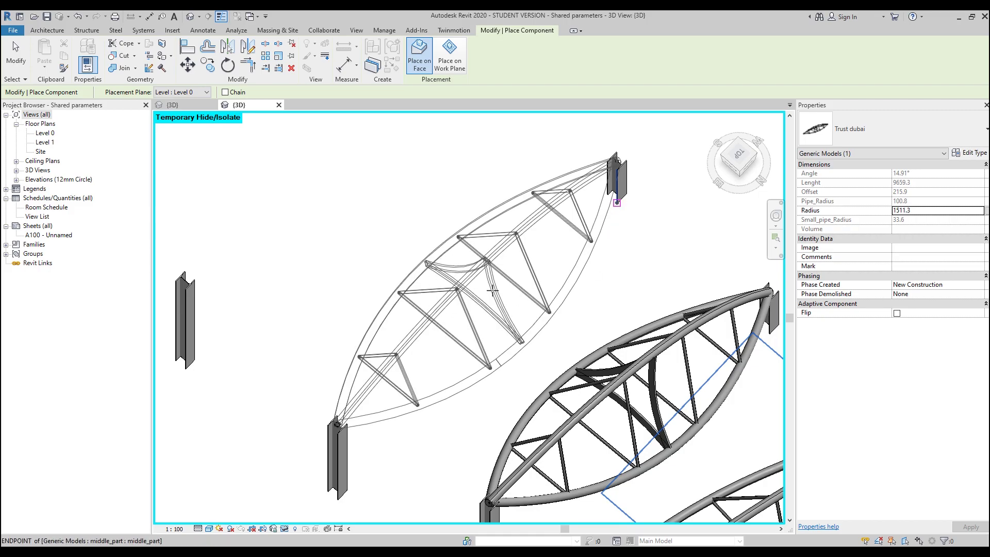
Step: Select the left truss, then the middle truss, and read its 34.68° angle and 11094.8 length
{"action": "key", "text": "Escape"}
{"action": "scroll", "coordinate": [665, 268], "scroll_direction": "down", "scroll_amount": 5}
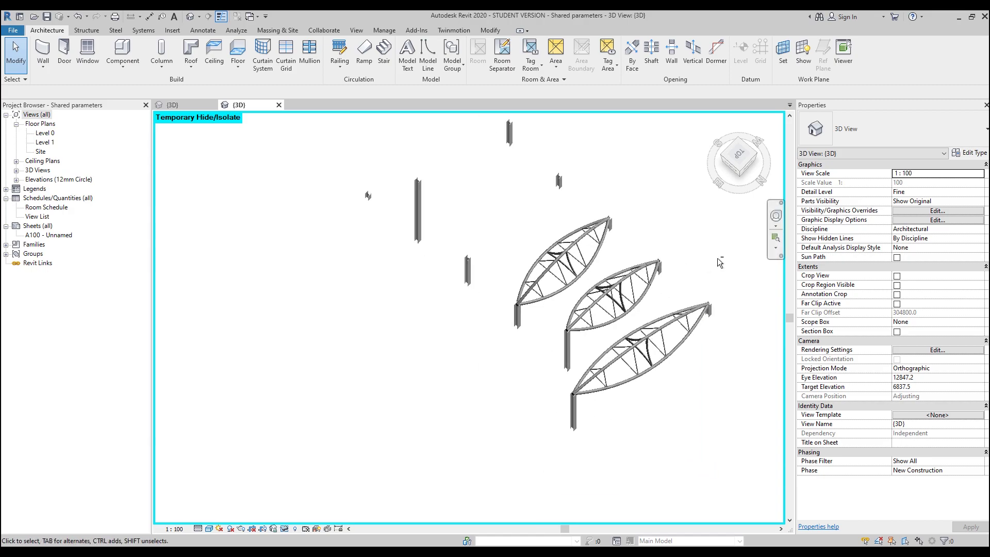
{"action": "middle_click_drag", "start_coordinate": [717, 258], "coordinate": [532, 327], "text": "shift"}
{"action": "scroll", "coordinate": [532, 327], "scroll_direction": "up", "scroll_amount": 2}
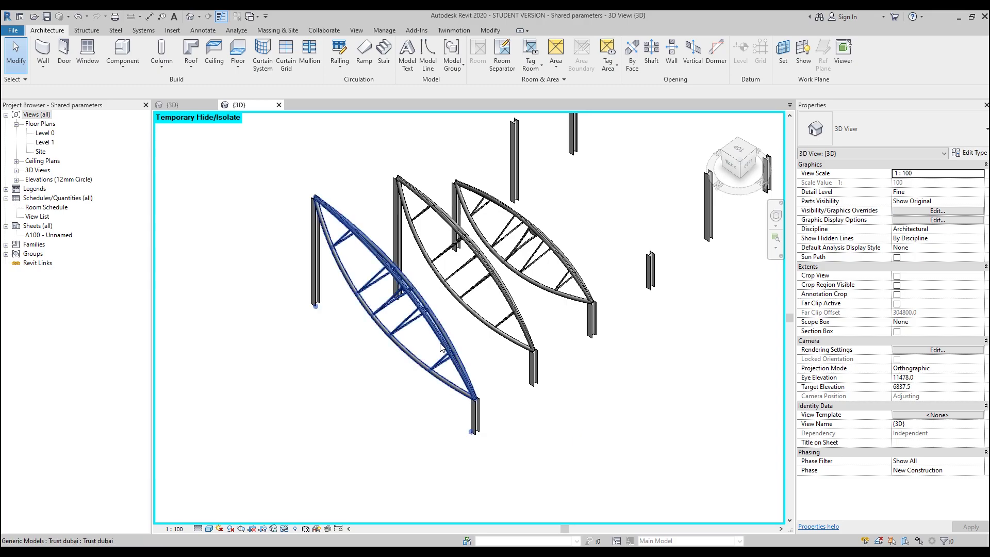
{"action": "left_click", "coordinate": [443, 359]}
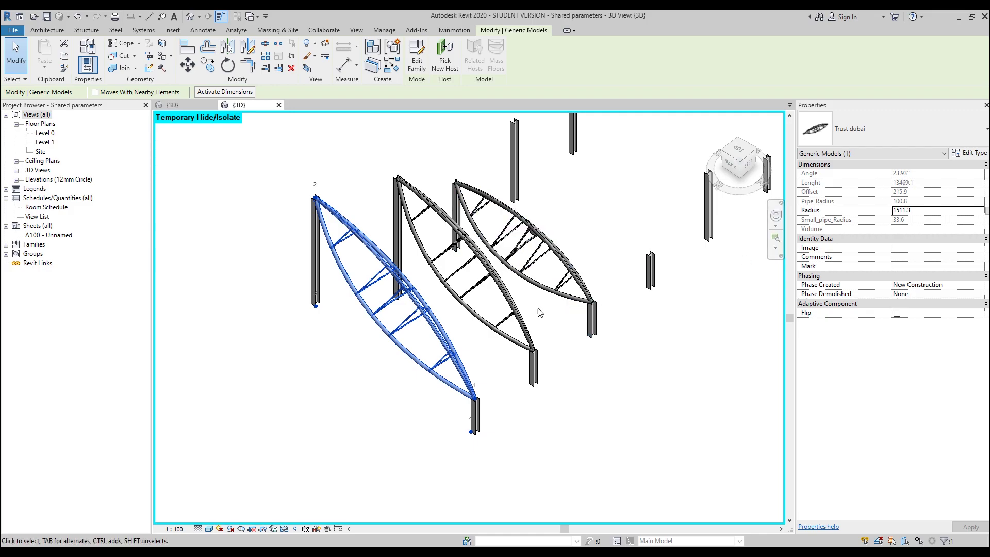
{"action": "left_click", "coordinate": [526, 325]}
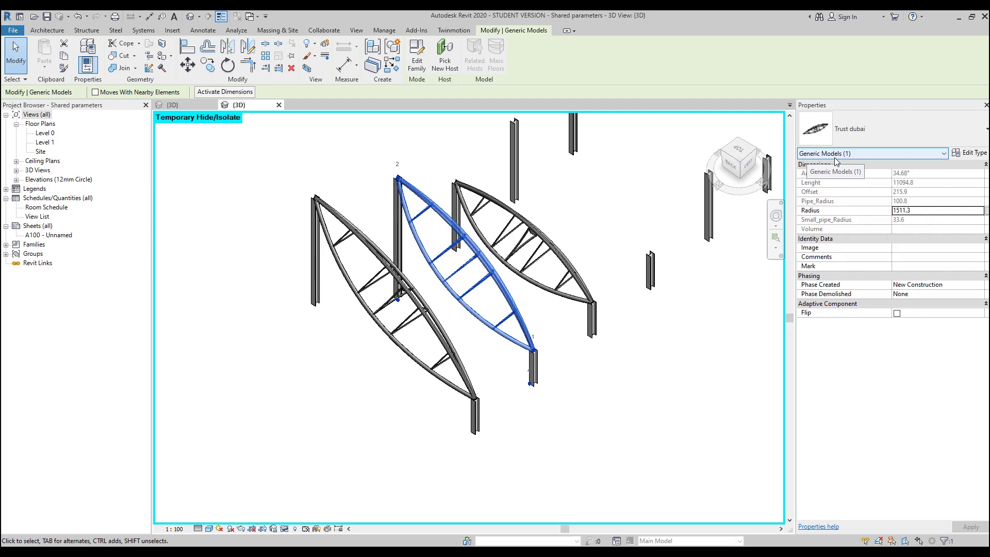
Step: Start a new schedule with Generic Models as its category
{"action": "right_click", "coordinate": [60, 201]}
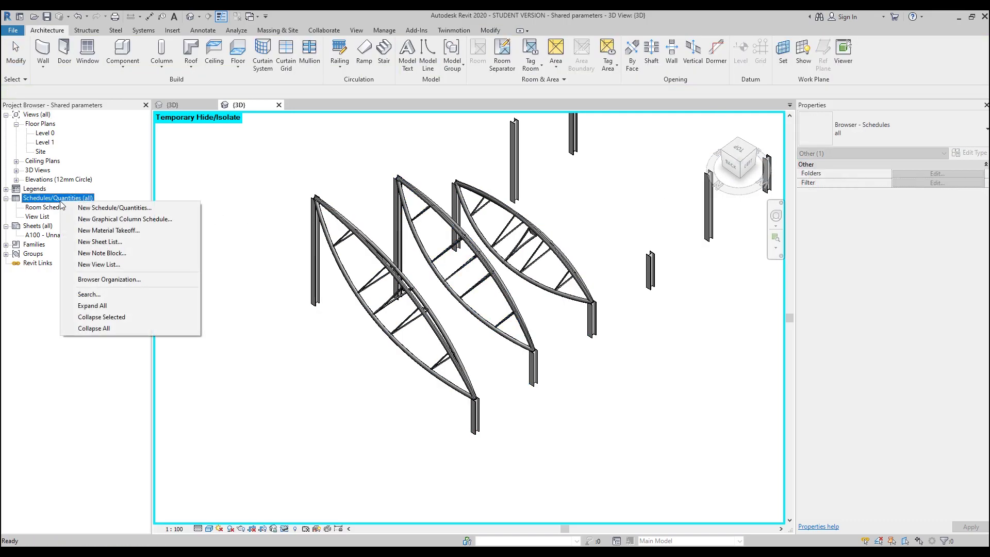
{"action": "left_click", "coordinate": [99, 209]}
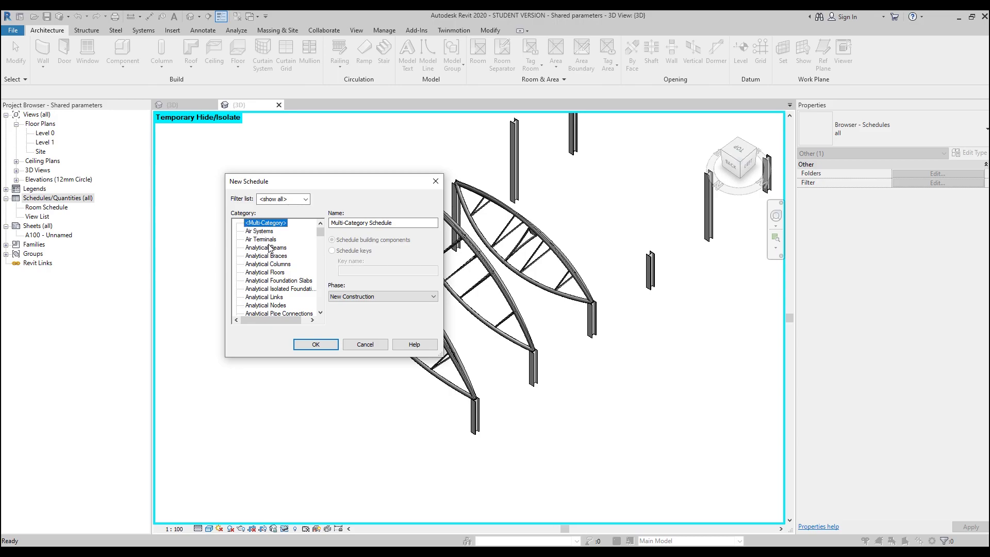
{"action": "scroll", "coordinate": [266, 262], "scroll_direction": "down", "scroll_amount": 6}
{"action": "scroll", "coordinate": [265, 261], "scroll_direction": "down", "scroll_amount": 8}
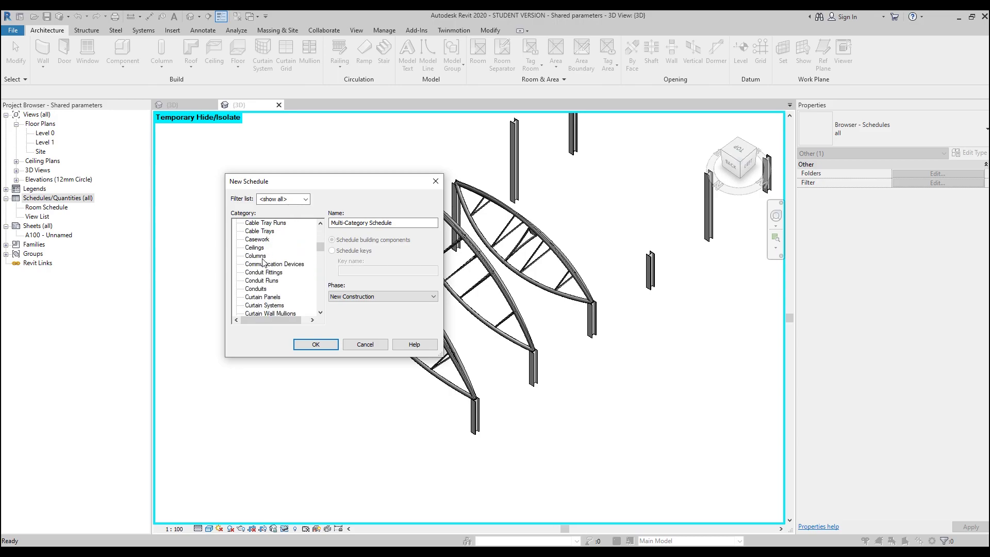
{"action": "scroll", "coordinate": [260, 260], "scroll_direction": "down", "scroll_amount": 4}
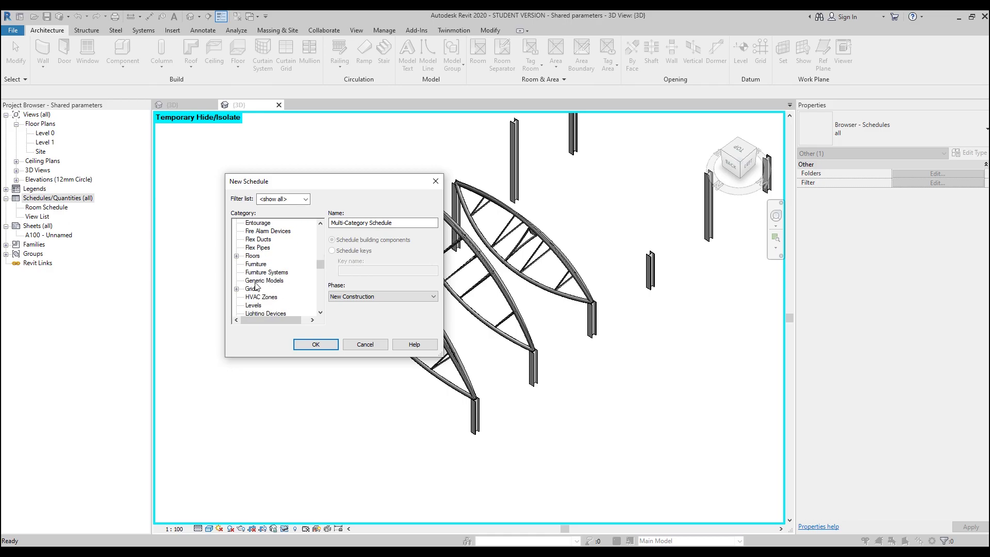
{"action": "left_click", "coordinate": [255, 282]}
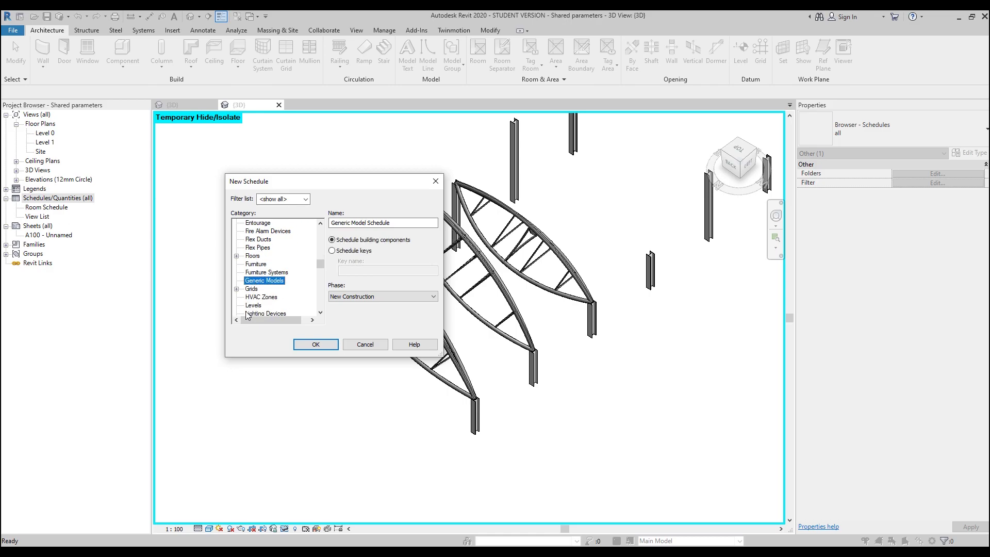
{"action": "left_click", "coordinate": [316, 344]}
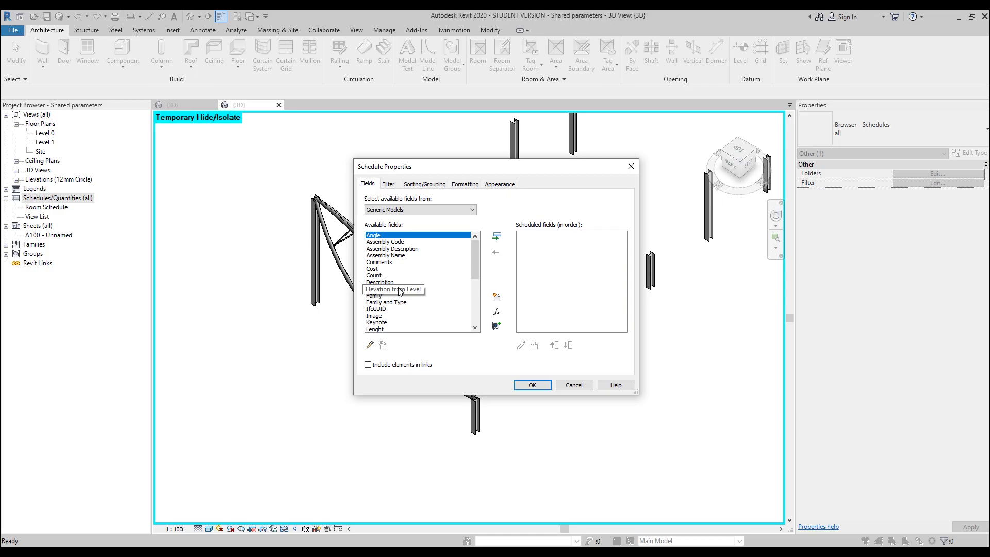
Step: Add Family, Lenght and Angle as the schedule's fields and create it
{"action": "scroll", "coordinate": [393, 281], "scroll_direction": "down", "scroll_amount": 2}
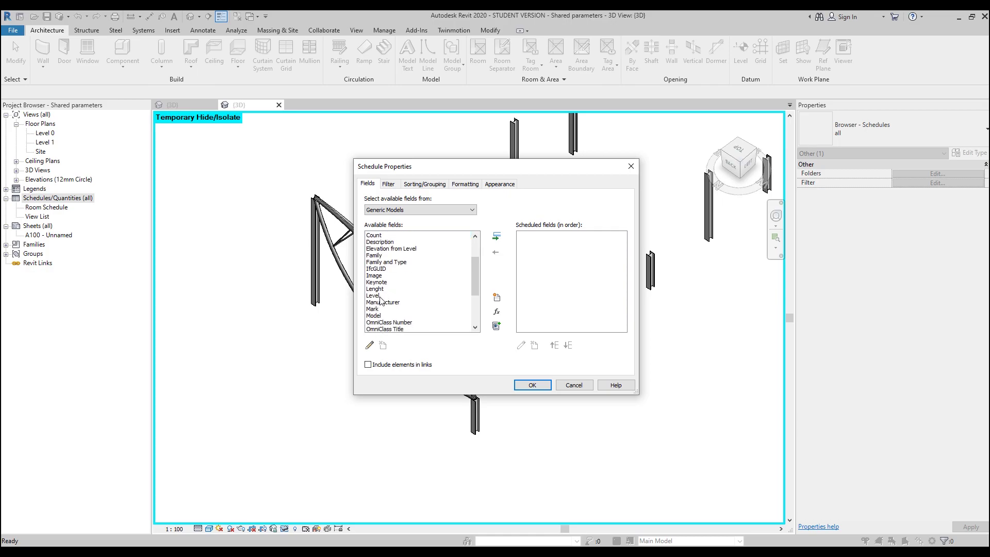
{"action": "left_click", "coordinate": [373, 255]}
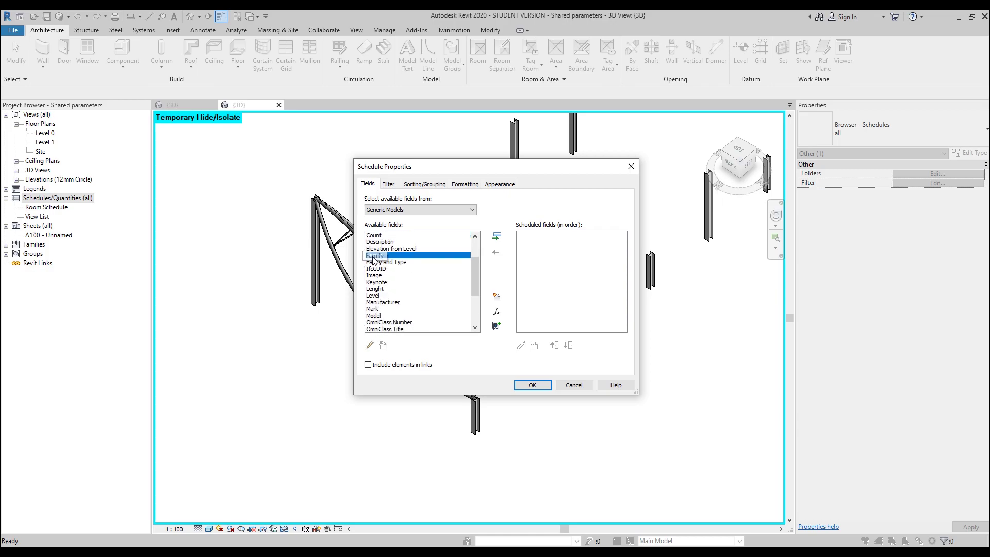
{"action": "left_click", "coordinate": [496, 236]}
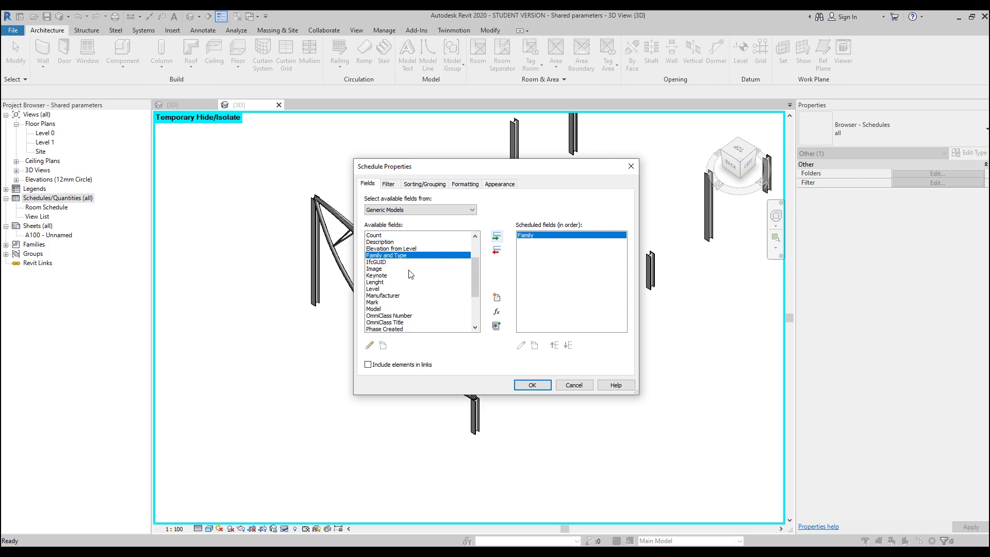
{"action": "left_click", "coordinate": [375, 282]}
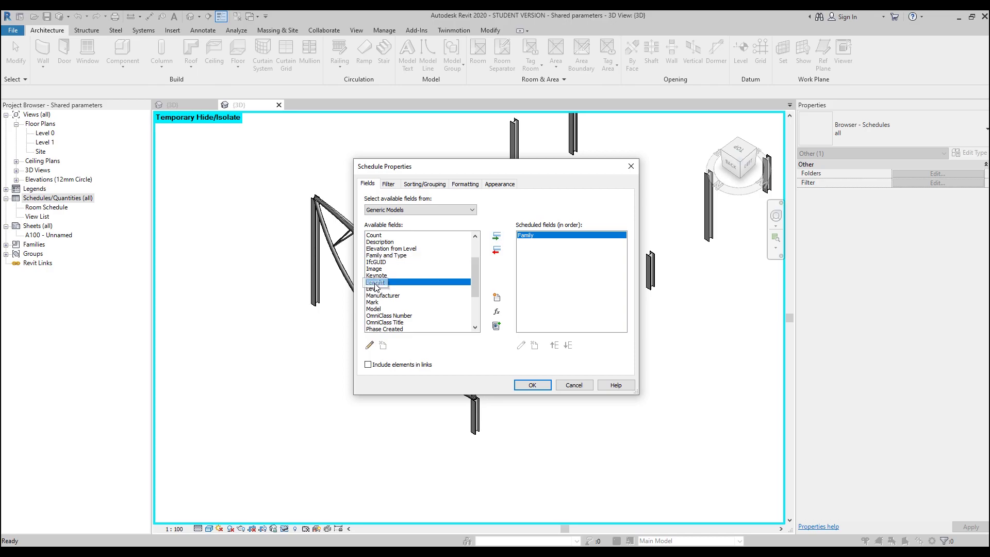
{"action": "left_click", "coordinate": [496, 236]}
{"action": "scroll", "coordinate": [397, 299], "scroll_direction": "down", "scroll_amount": 3}
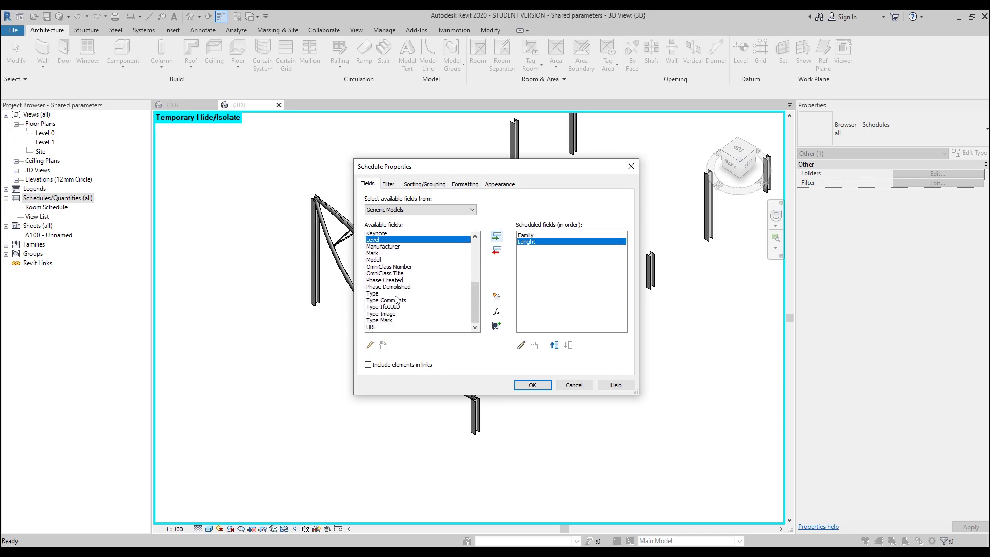
{"action": "scroll", "coordinate": [388, 309], "scroll_direction": "up", "scroll_amount": 5}
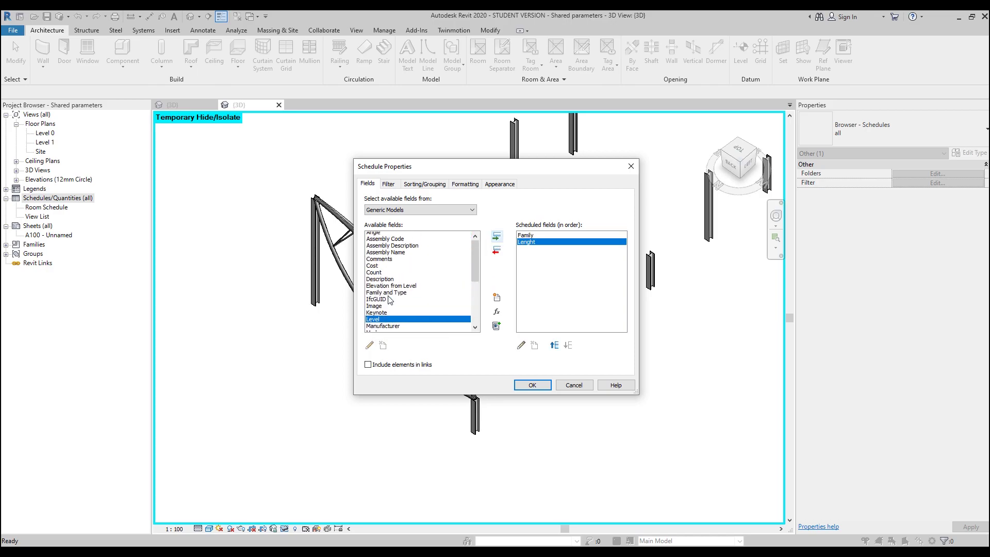
{"action": "left_click", "coordinate": [374, 235]}
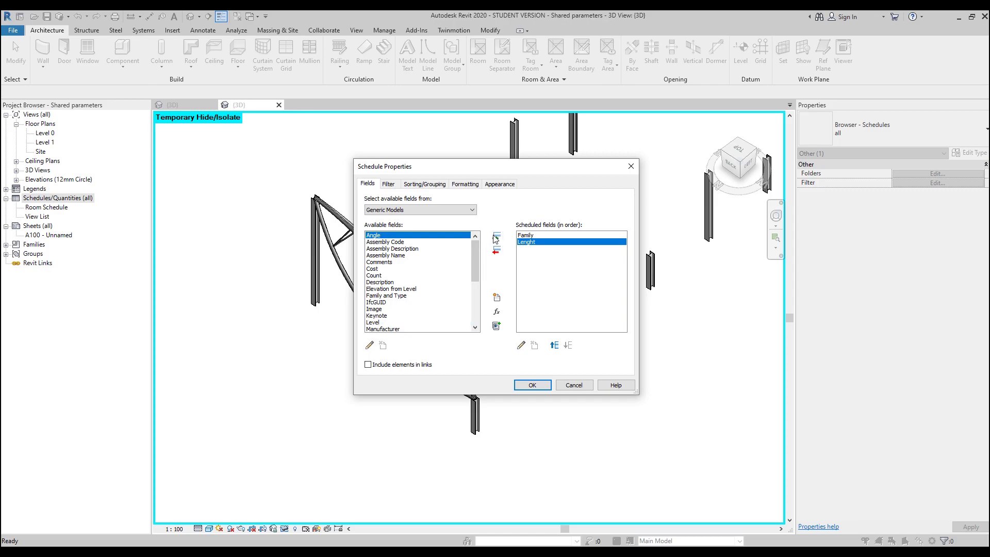
{"action": "left_click", "coordinate": [496, 236]}
{"action": "left_click", "coordinate": [531, 385]}
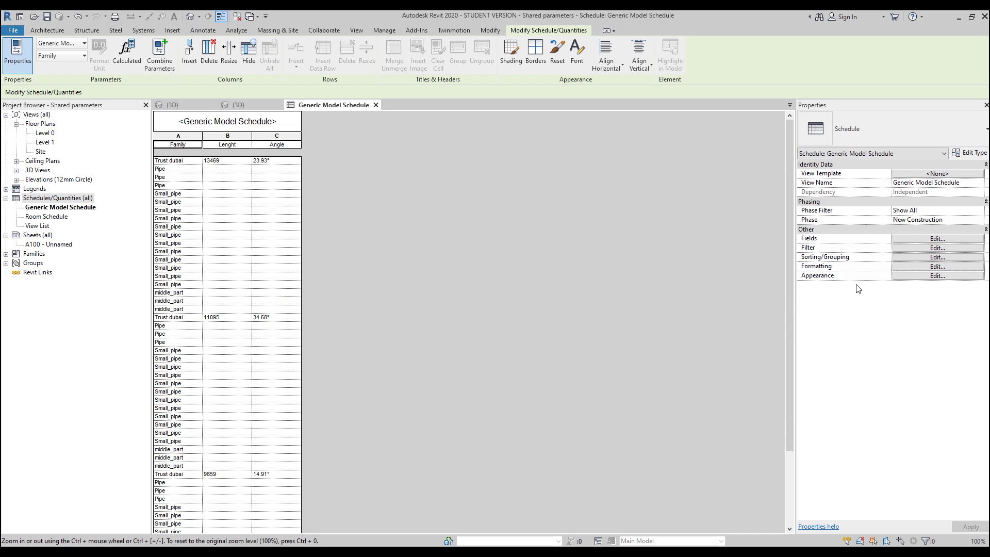
Step: Filter the schedule by Lenght 'has a value', leaving only the three truss rows
{"action": "left_click", "coordinate": [936, 239]}
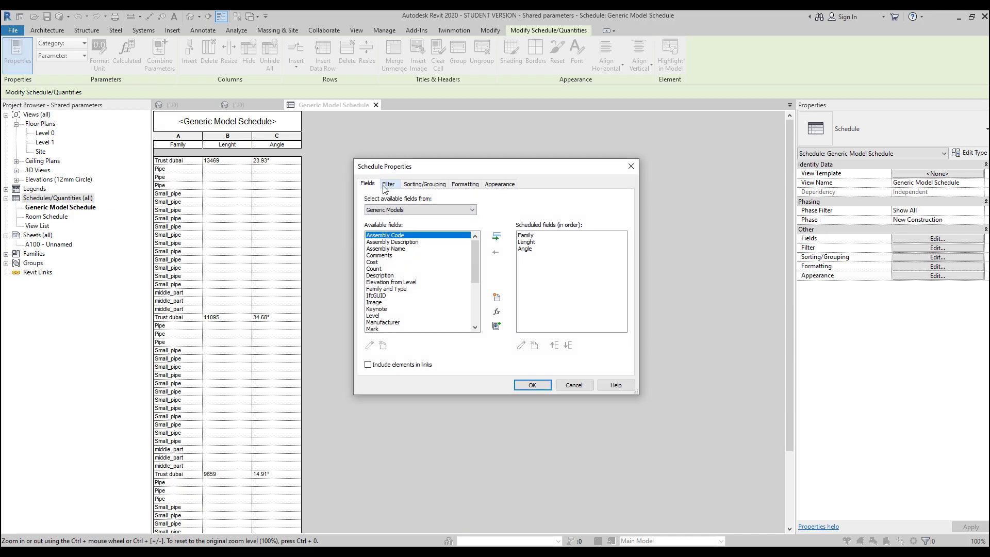
{"action": "left_click", "coordinate": [387, 184]}
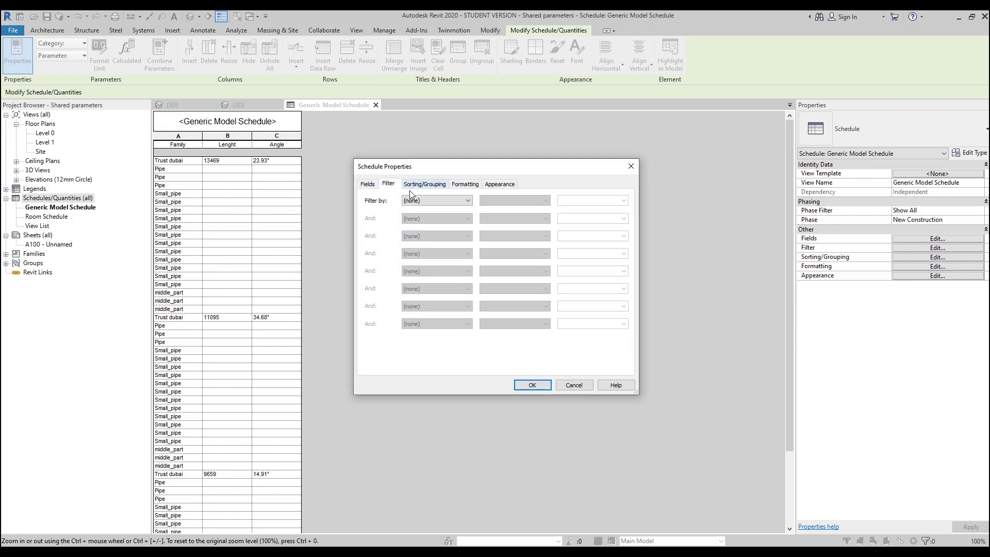
{"action": "left_click", "coordinate": [417, 201]}
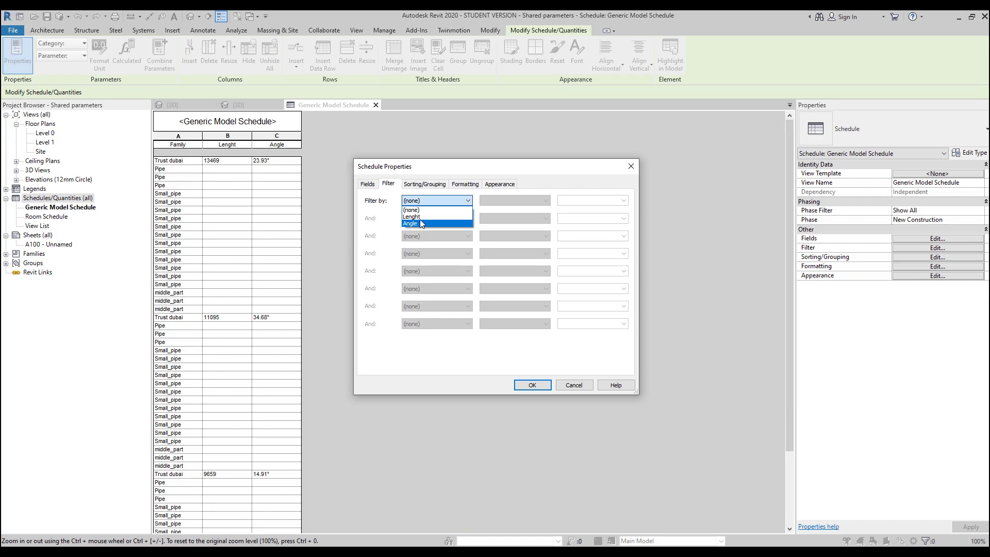
{"action": "left_click", "coordinate": [429, 217]}
{"action": "left_click", "coordinate": [500, 200]}
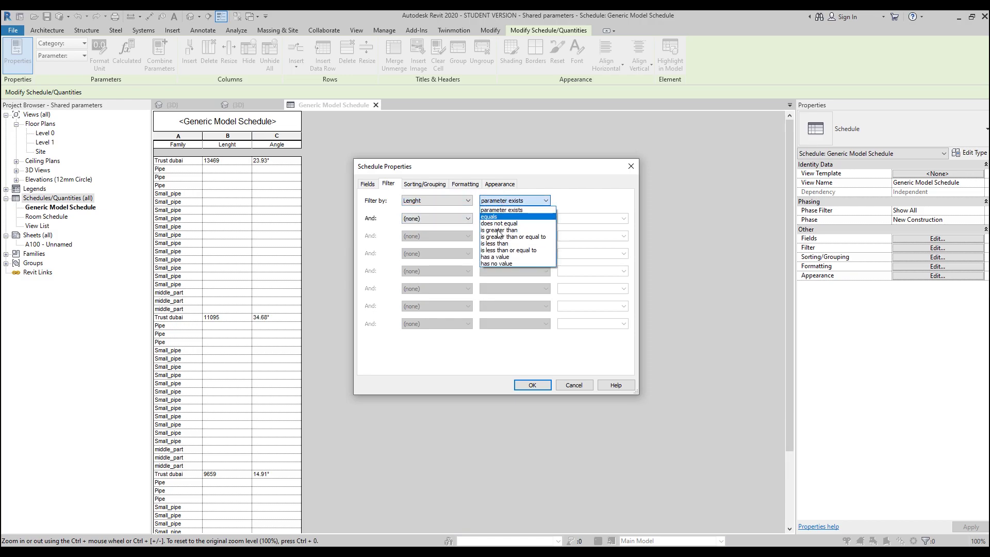
{"action": "left_click", "coordinate": [499, 256]}
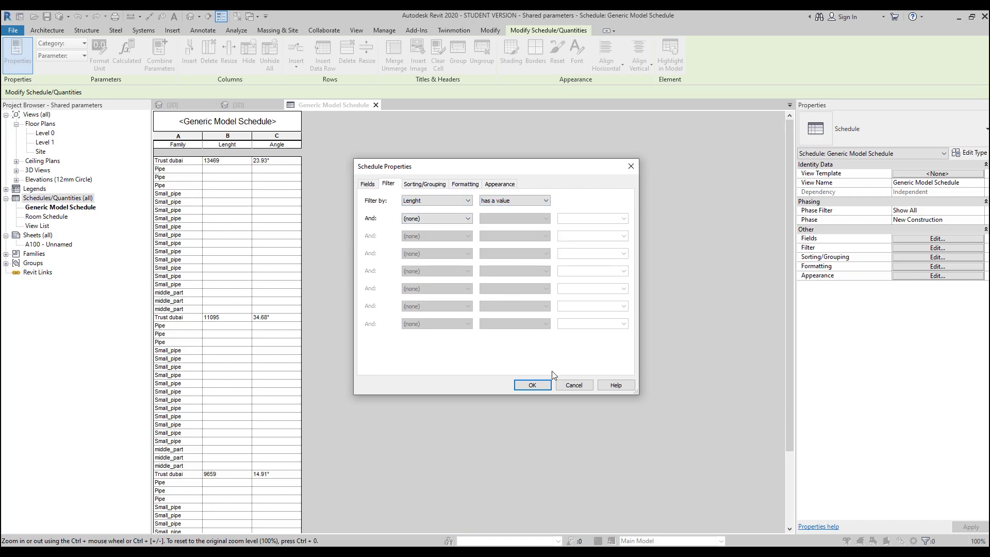
{"action": "left_click", "coordinate": [530, 385]}
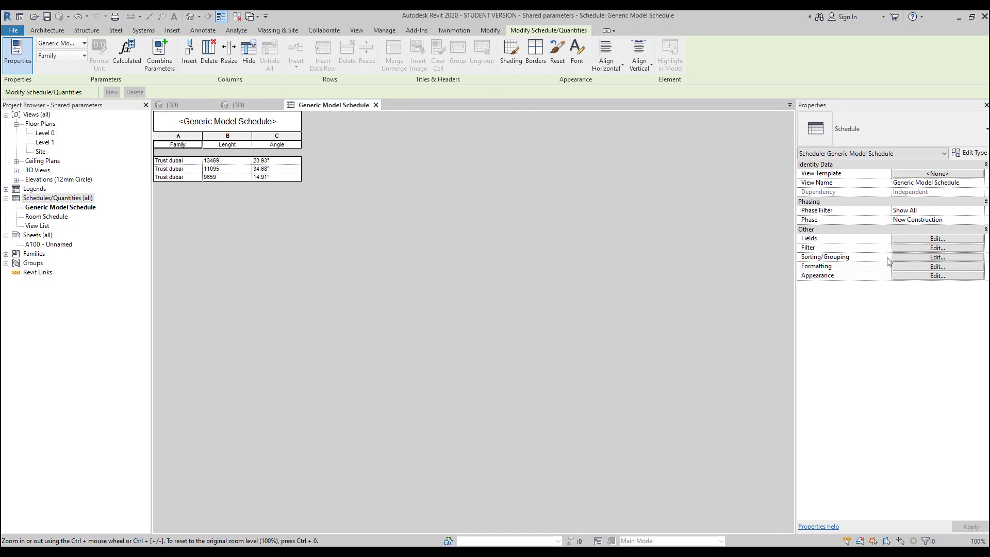
Step: Uncheck Itemize every instance in Sorting/Grouping and apply it
{"action": "left_click", "coordinate": [908, 259]}
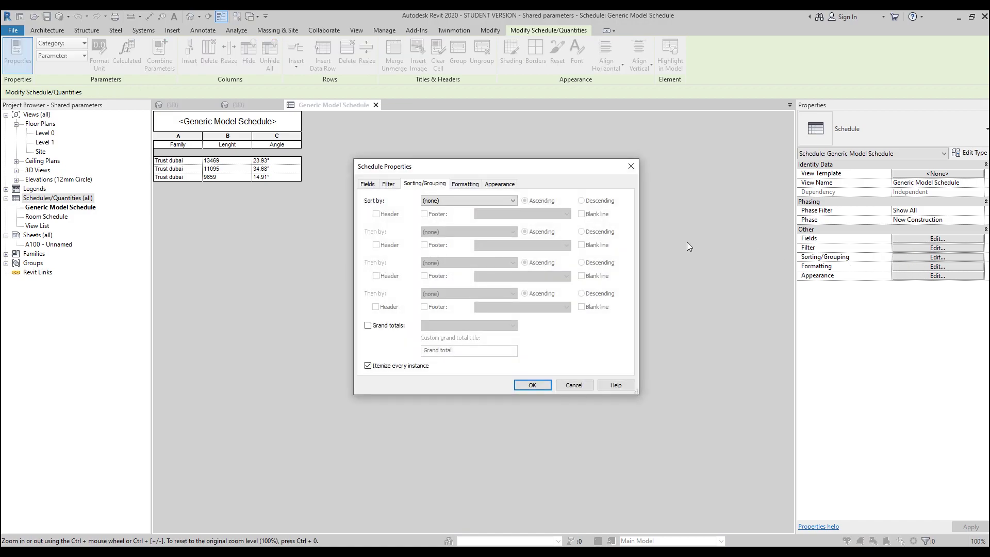
{"action": "left_click", "coordinate": [367, 366]}
{"action": "left_click", "coordinate": [531, 385]}
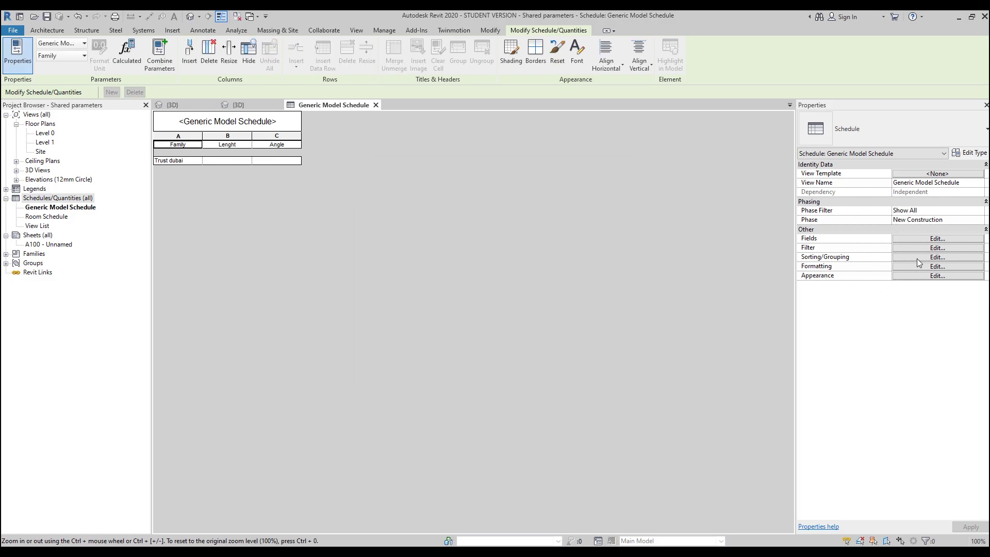
Step: Re-enable Itemize every instance and sort the rows by Angle ascending
{"action": "left_click", "coordinate": [914, 257]}
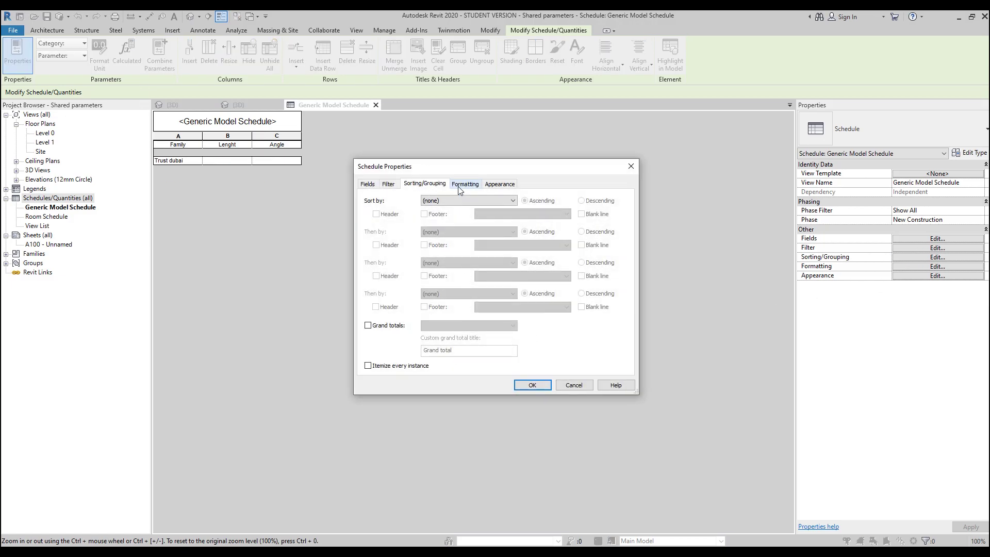
{"action": "left_click", "coordinate": [459, 187]}
{"action": "left_click", "coordinate": [406, 184]}
{"action": "left_click", "coordinate": [367, 366]}
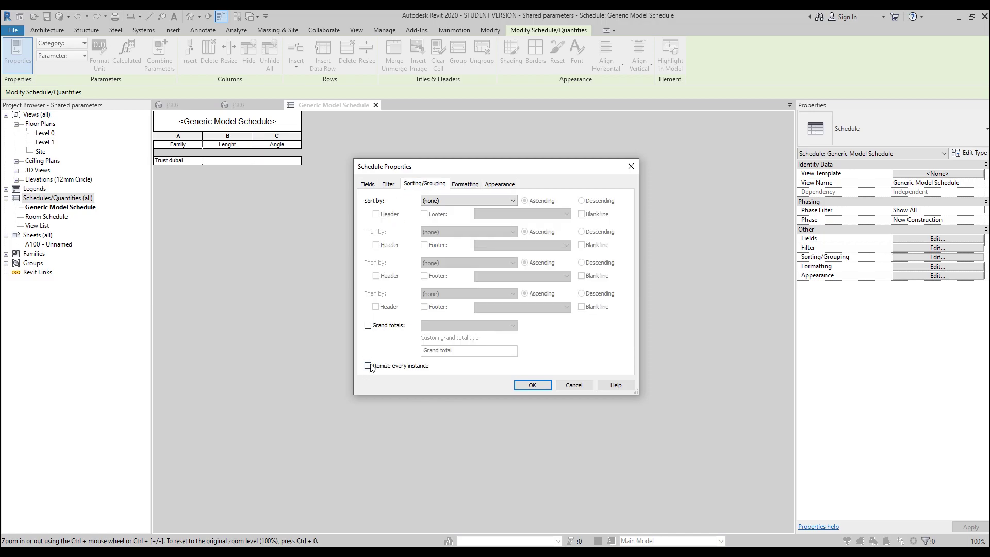
{"action": "left_click", "coordinate": [453, 201]}
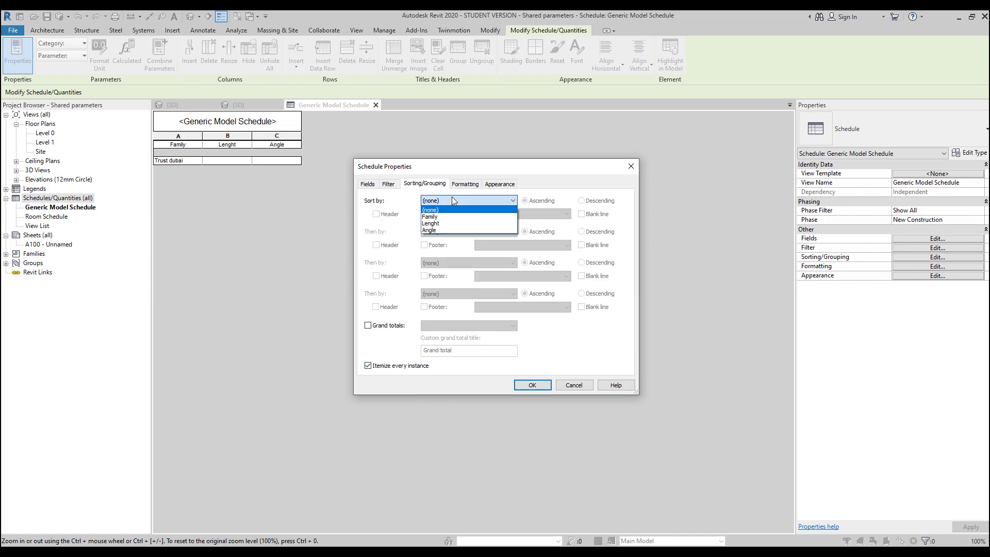
{"action": "left_click", "coordinate": [438, 230]}
{"action": "left_click", "coordinate": [535, 386]}
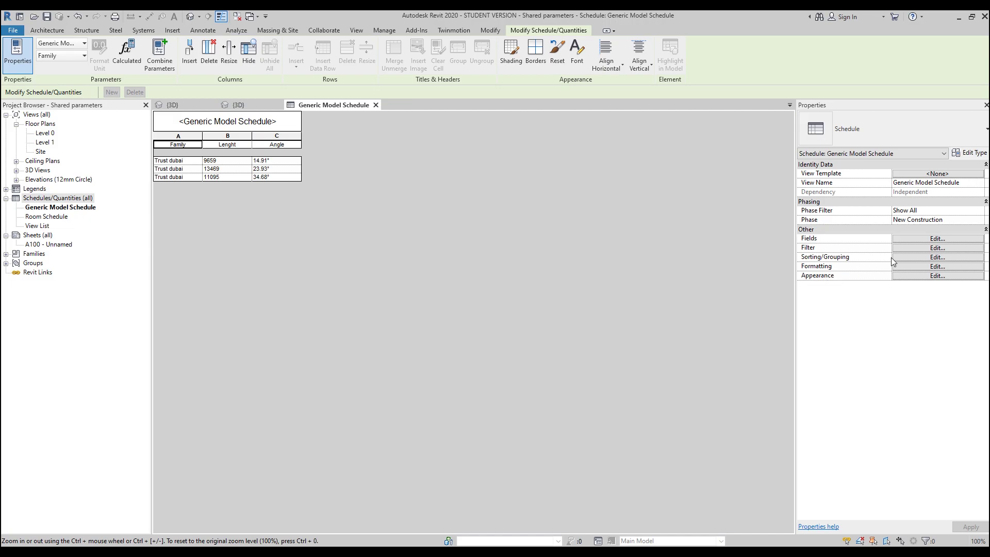
Step: Format the Lenght field with its own settings: mm unit symbol, rounded to nearest 100
{"action": "left_click", "coordinate": [908, 267]}
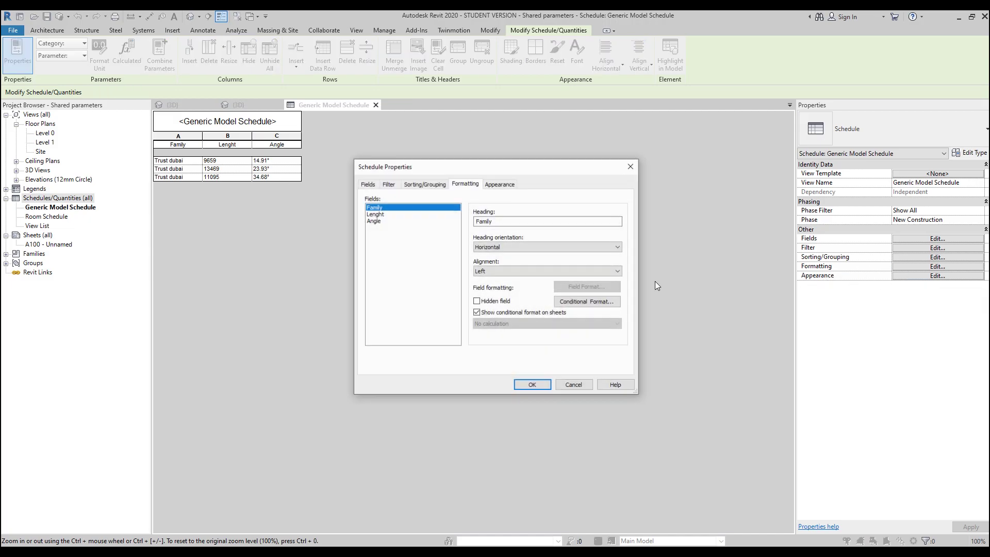
{"action": "left_click", "coordinate": [380, 215]}
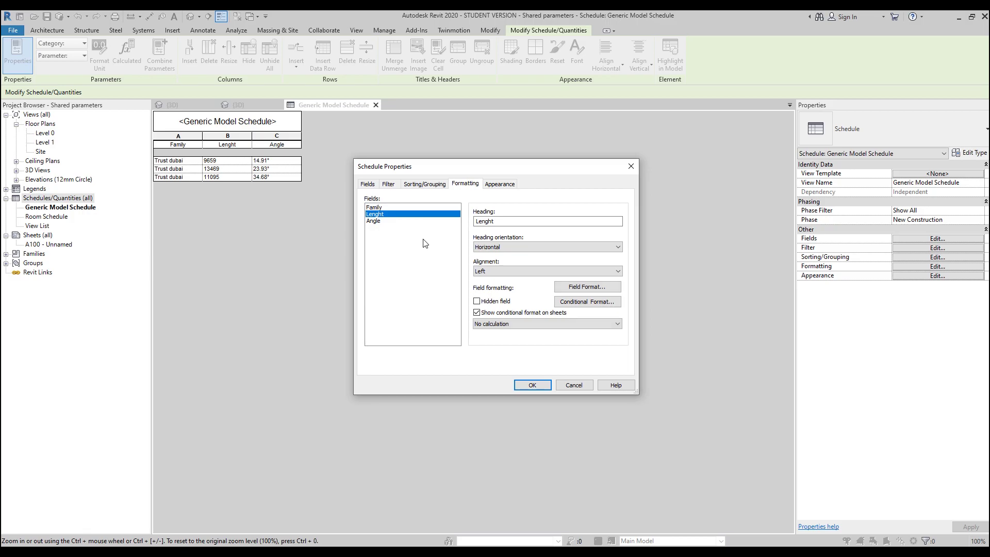
{"action": "left_click", "coordinate": [586, 289]}
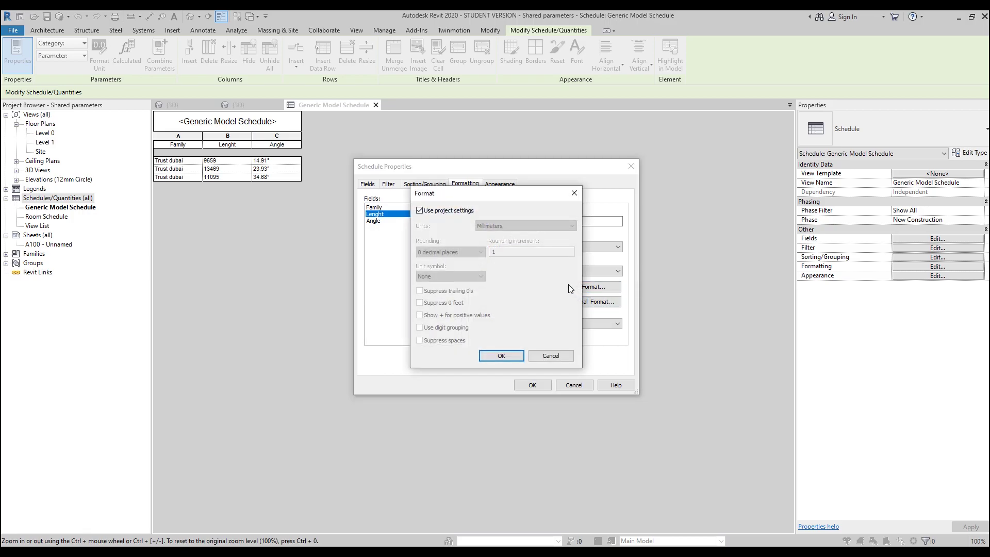
{"action": "left_click", "coordinate": [438, 211]}
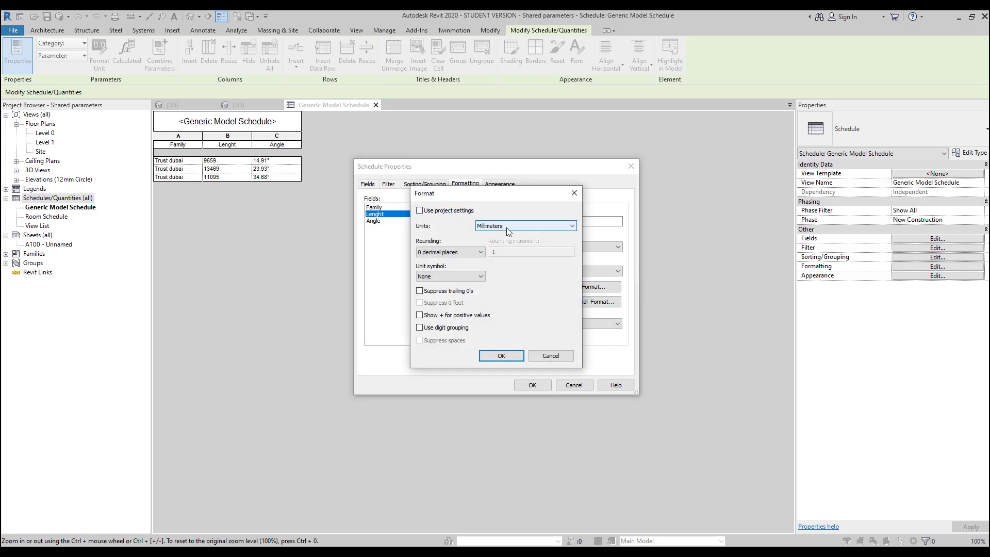
{"action": "left_click", "coordinate": [447, 276]}
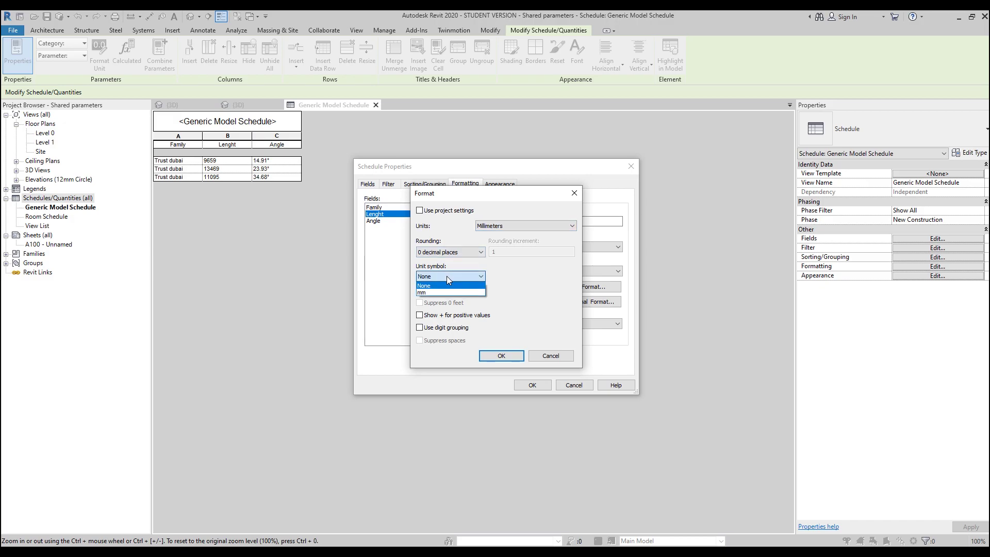
{"action": "left_click", "coordinate": [443, 293]}
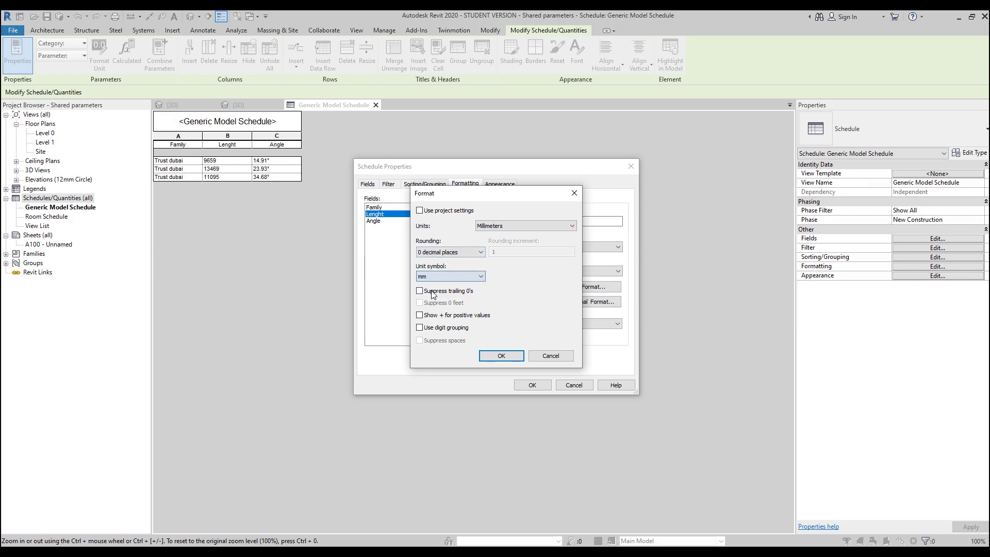
{"action": "left_click", "coordinate": [464, 252]}
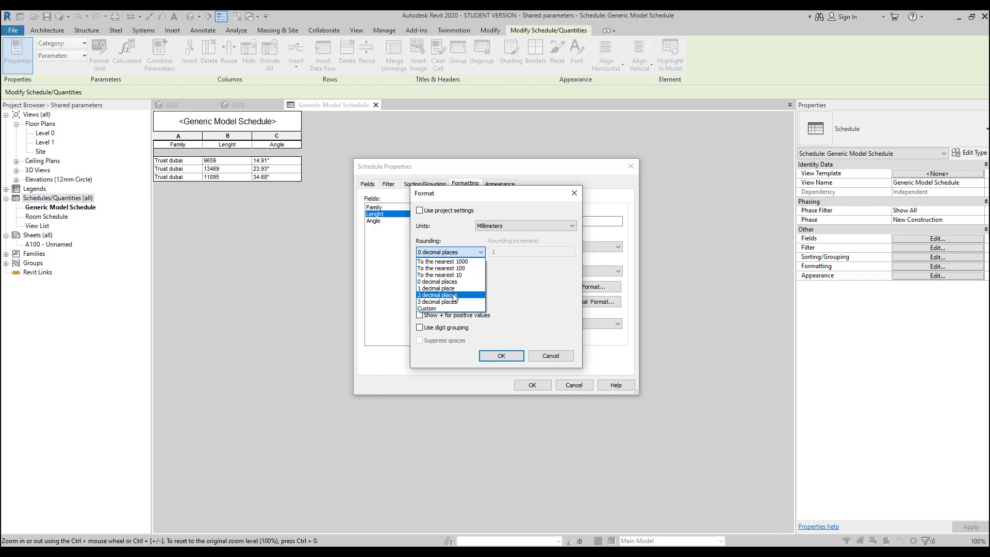
{"action": "left_click", "coordinate": [463, 268]}
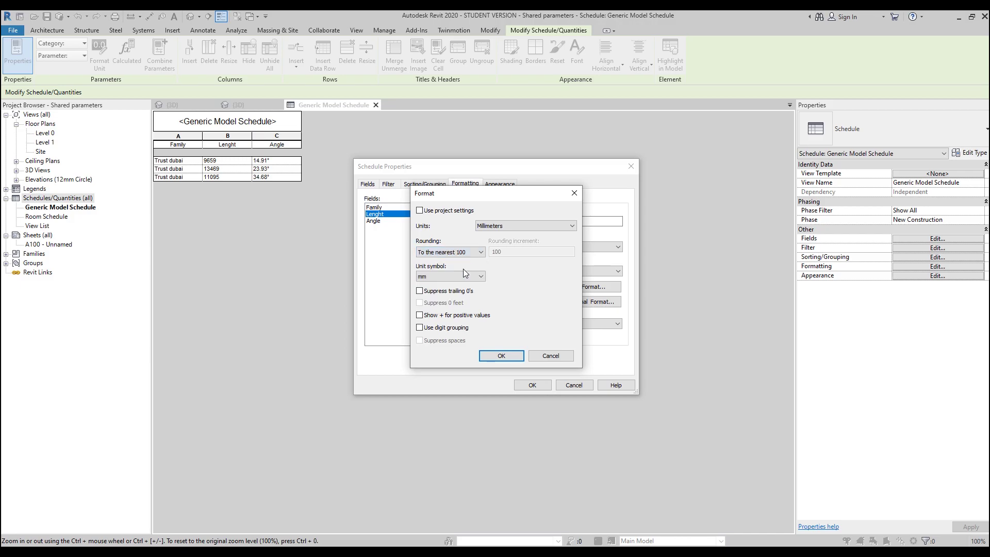
{"action": "left_click", "coordinate": [501, 355]}
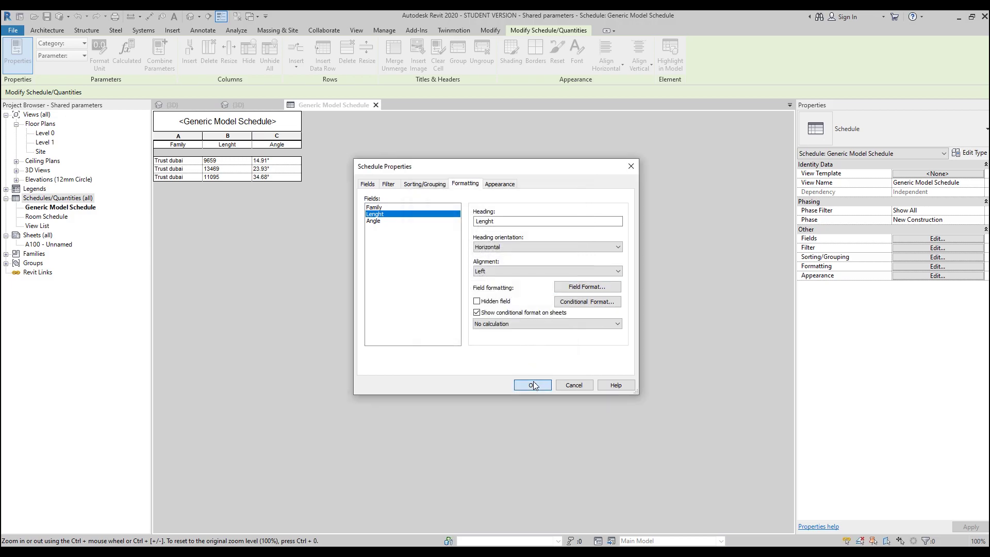
{"action": "left_click", "coordinate": [531, 384]}
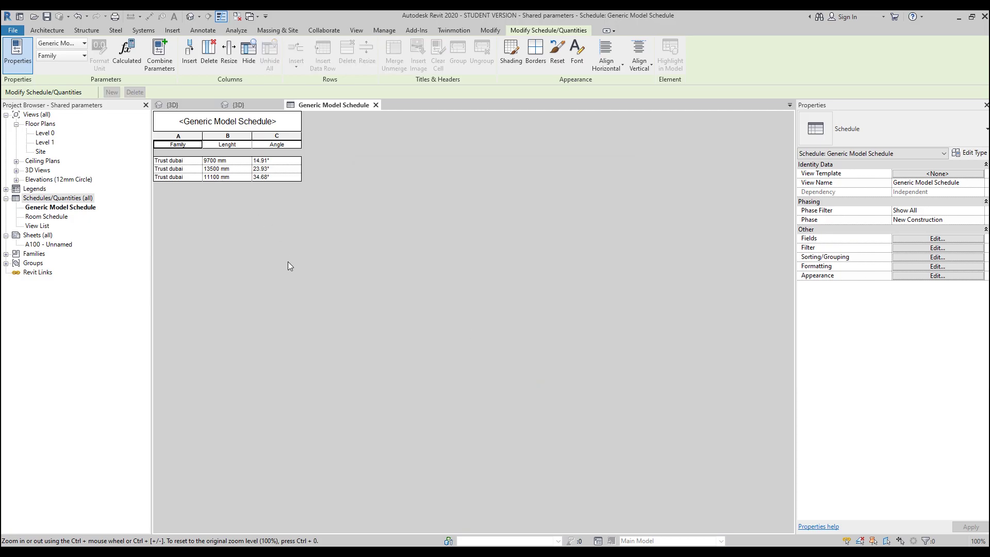